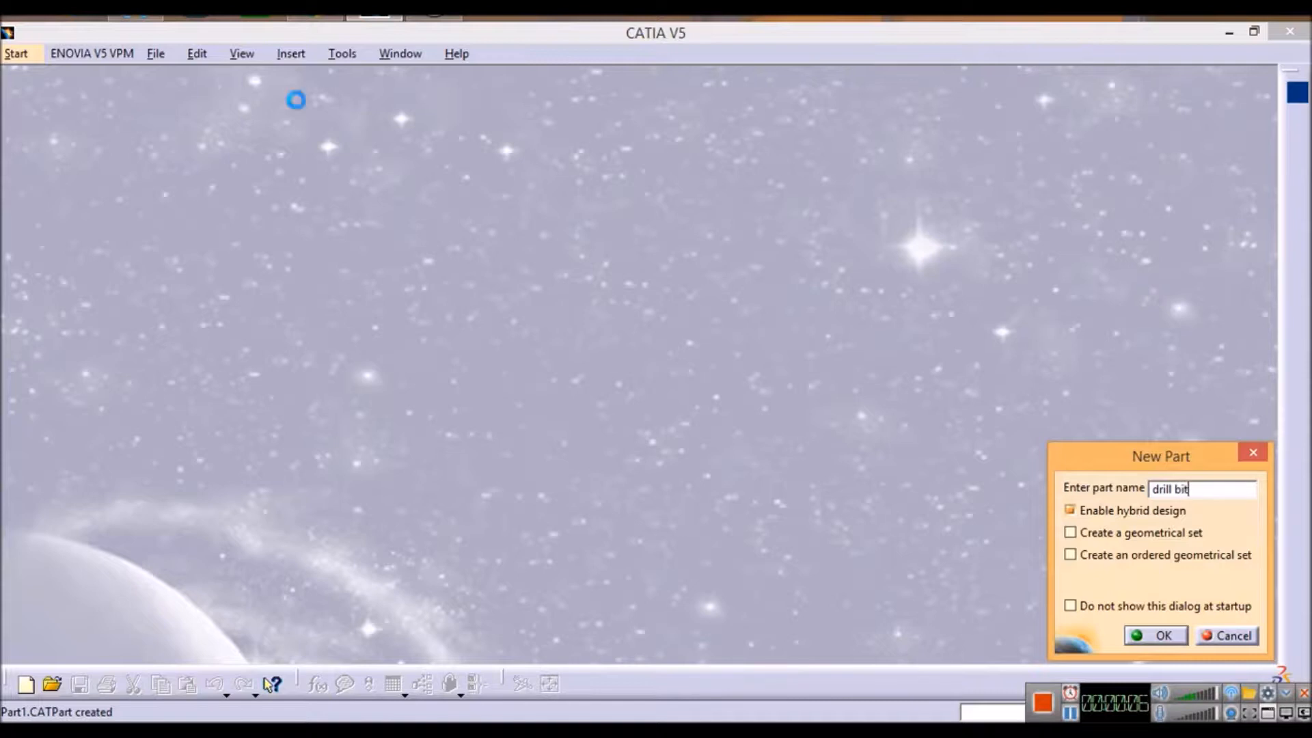
# Step: Sketch a circle about 42 mm in diameter on the yz plane, centred on the origin
pyautogui.click(81, 175)
pyautogui.click(1082, 82)
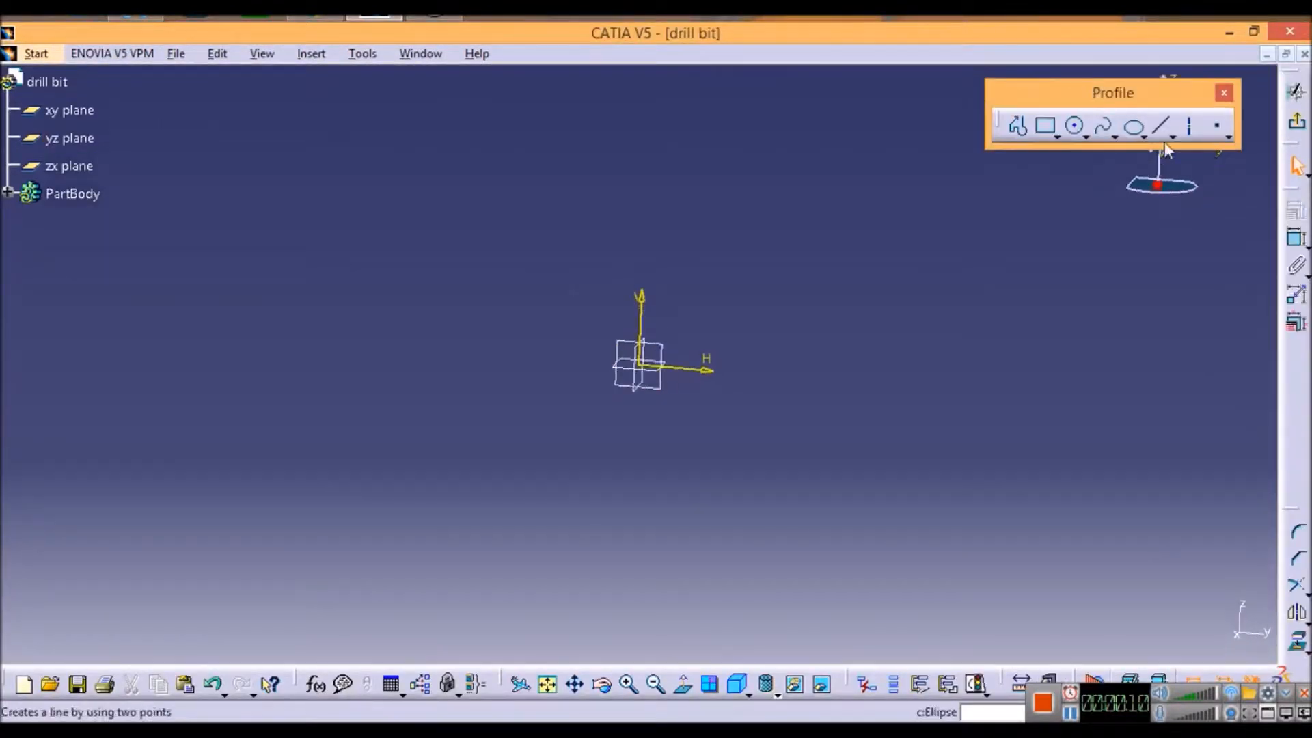
pyautogui.click(1078, 127)
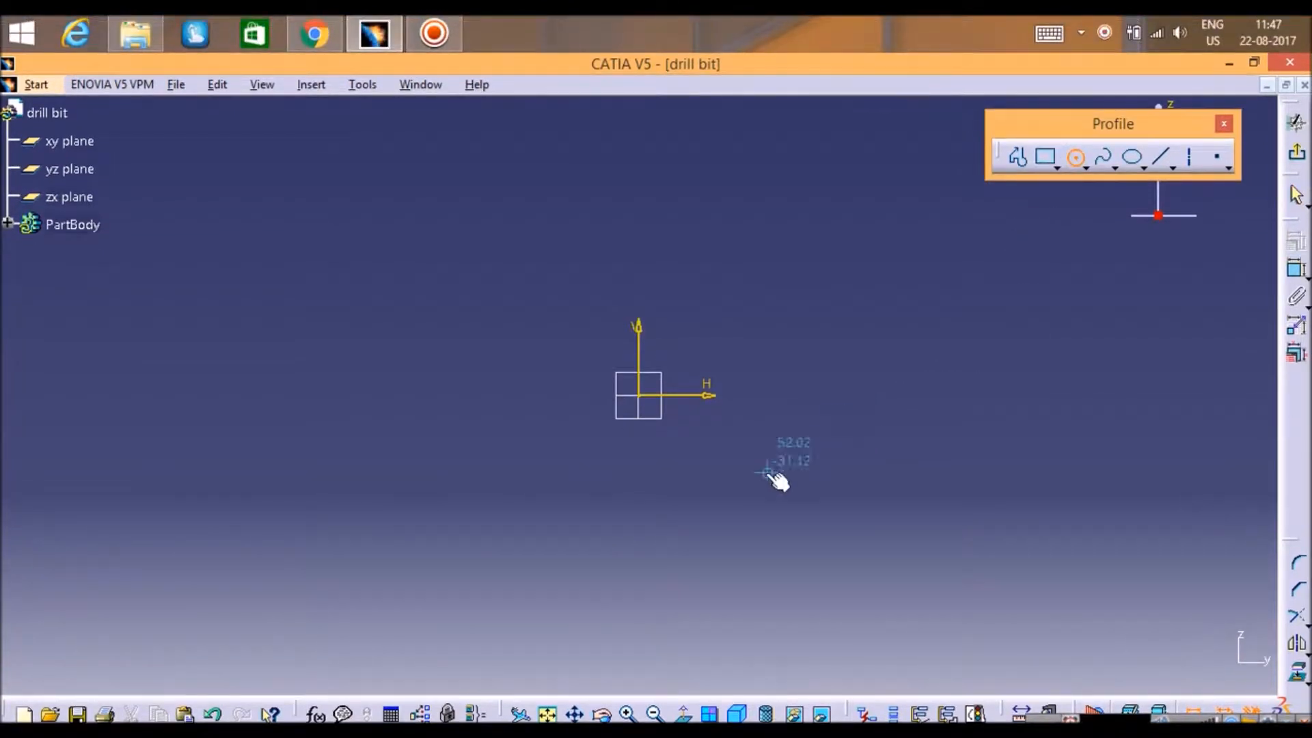
pyautogui.click(640, 396)
pyautogui.click(684, 426)
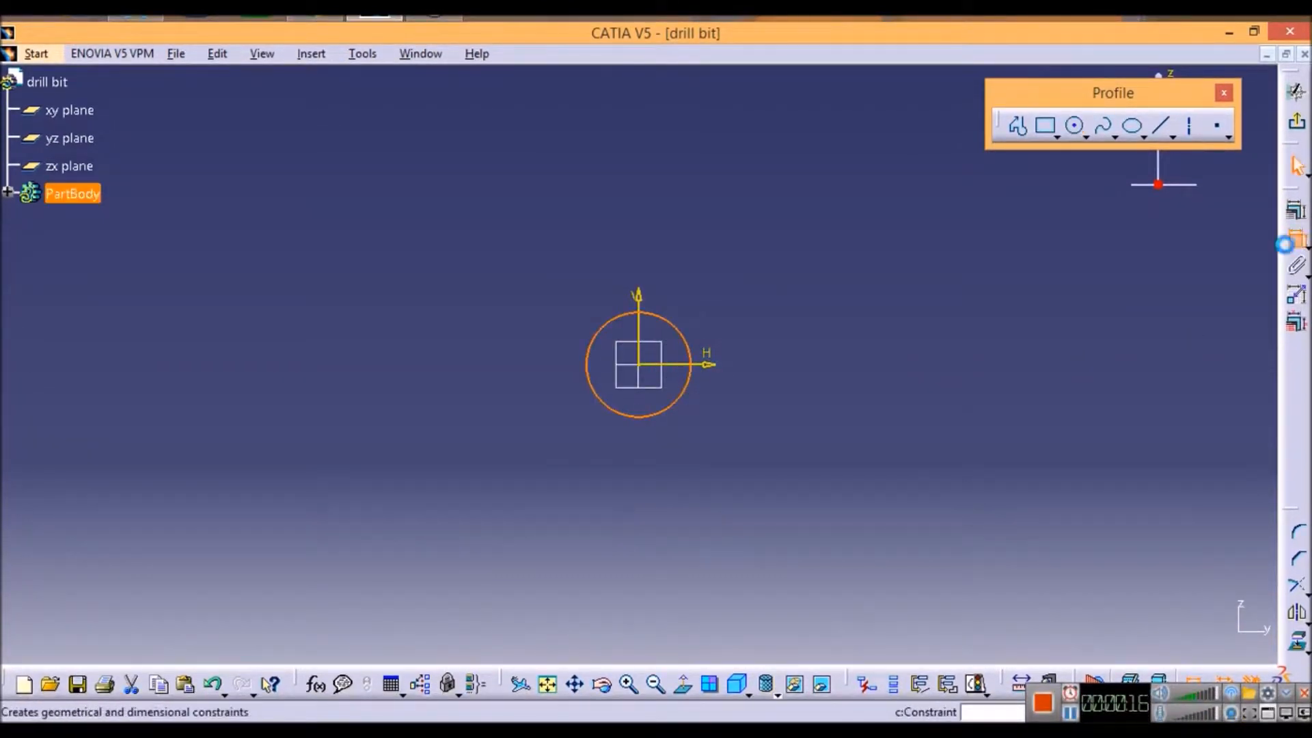
# Step: Dimension the circle and set its diameter to 20 mm
pyautogui.click(1298, 241)
pyautogui.click(686, 338)
pyautogui.click(732, 328)
pyautogui.doubleClick(733, 326)
pyautogui.write('2')
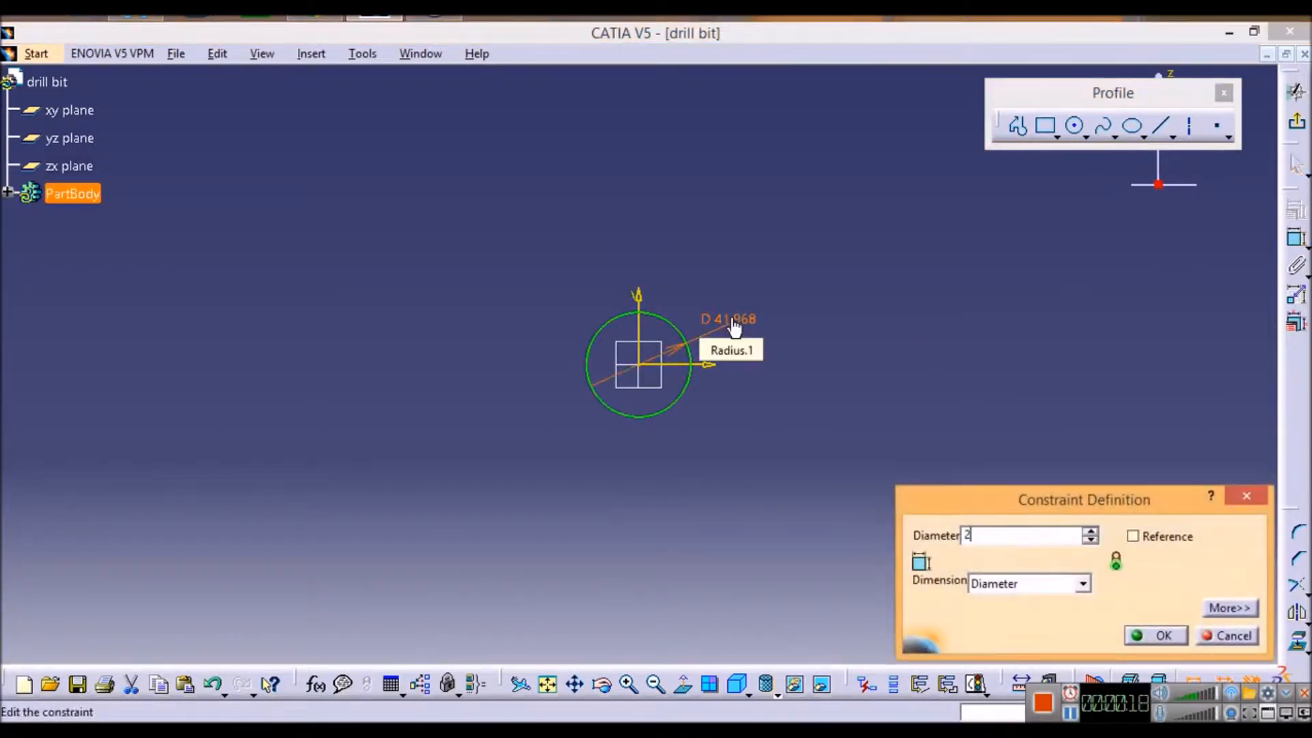
pyautogui.write('0')
pyautogui.press('Return')
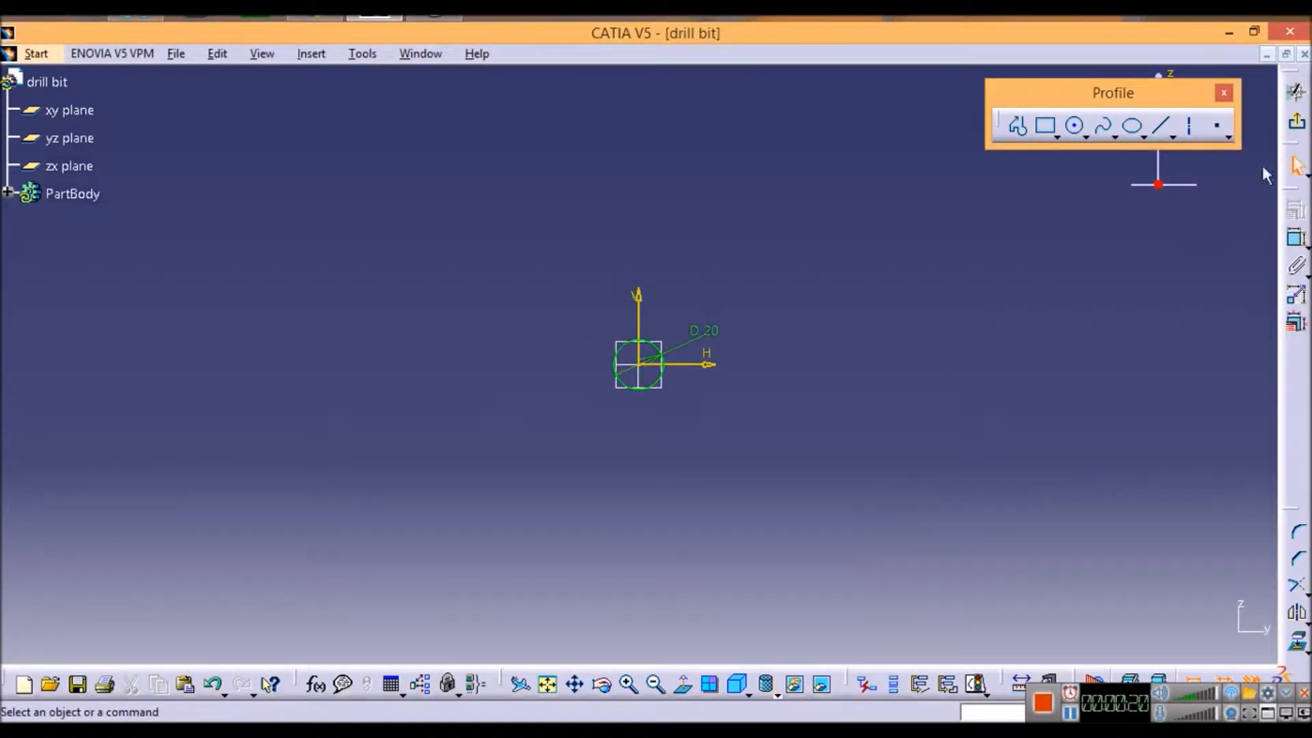
# Step: Finish the circle sketch and pad it to a length of 120 mm
pyautogui.click(1297, 130)
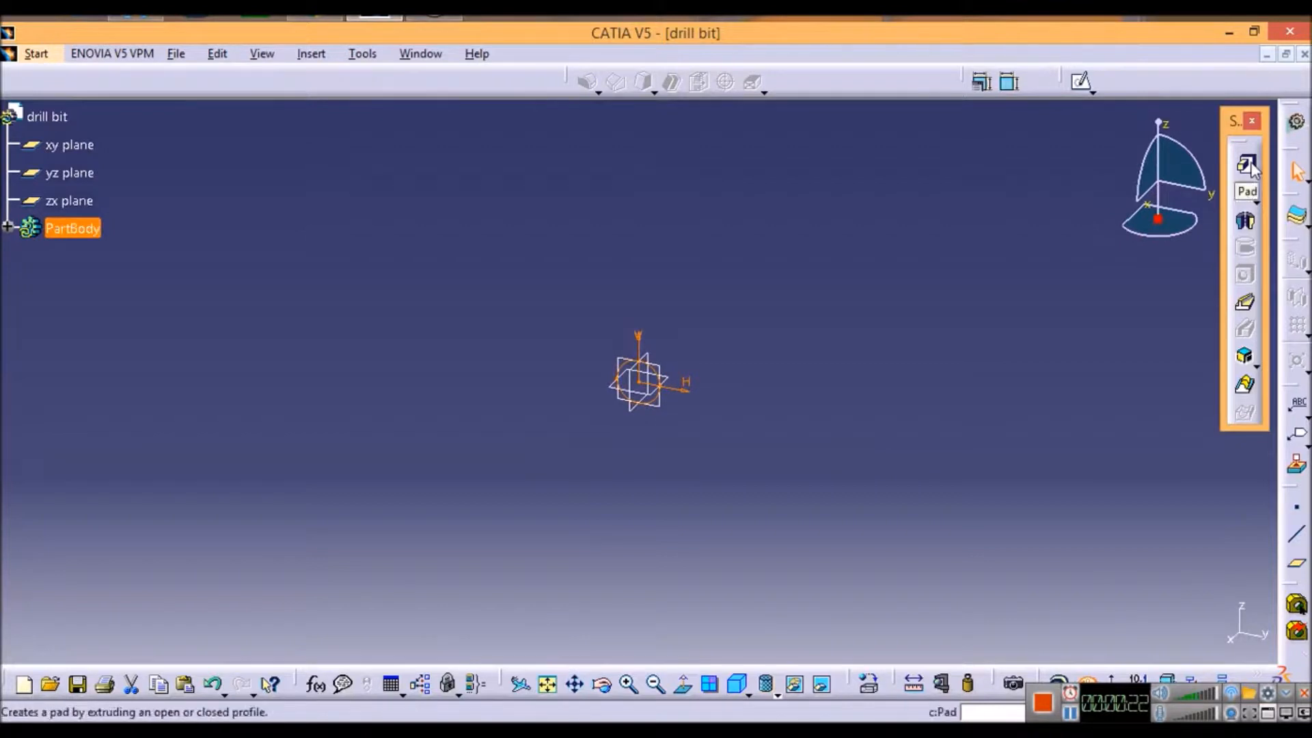
pyautogui.click(1245, 162)
pyautogui.write('12')
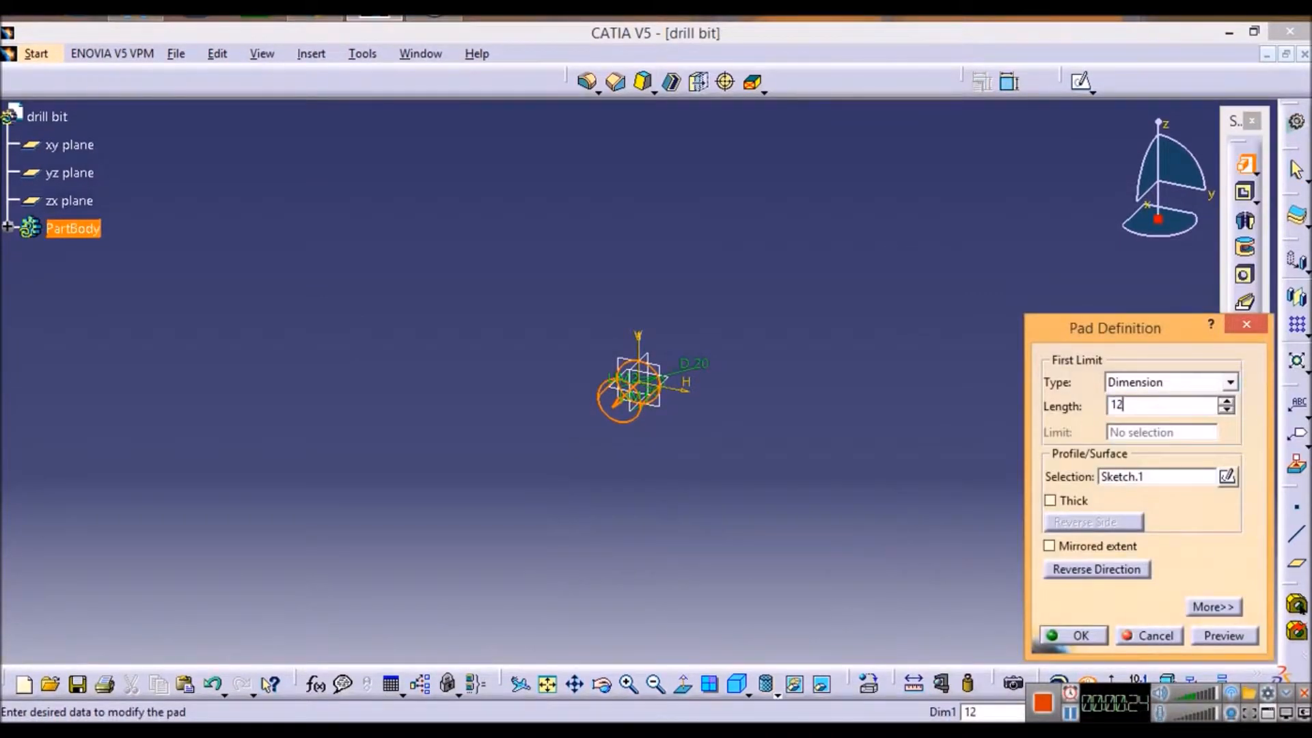
pyautogui.write('0')
pyautogui.click(1221, 637)
pyautogui.click(1080, 637)
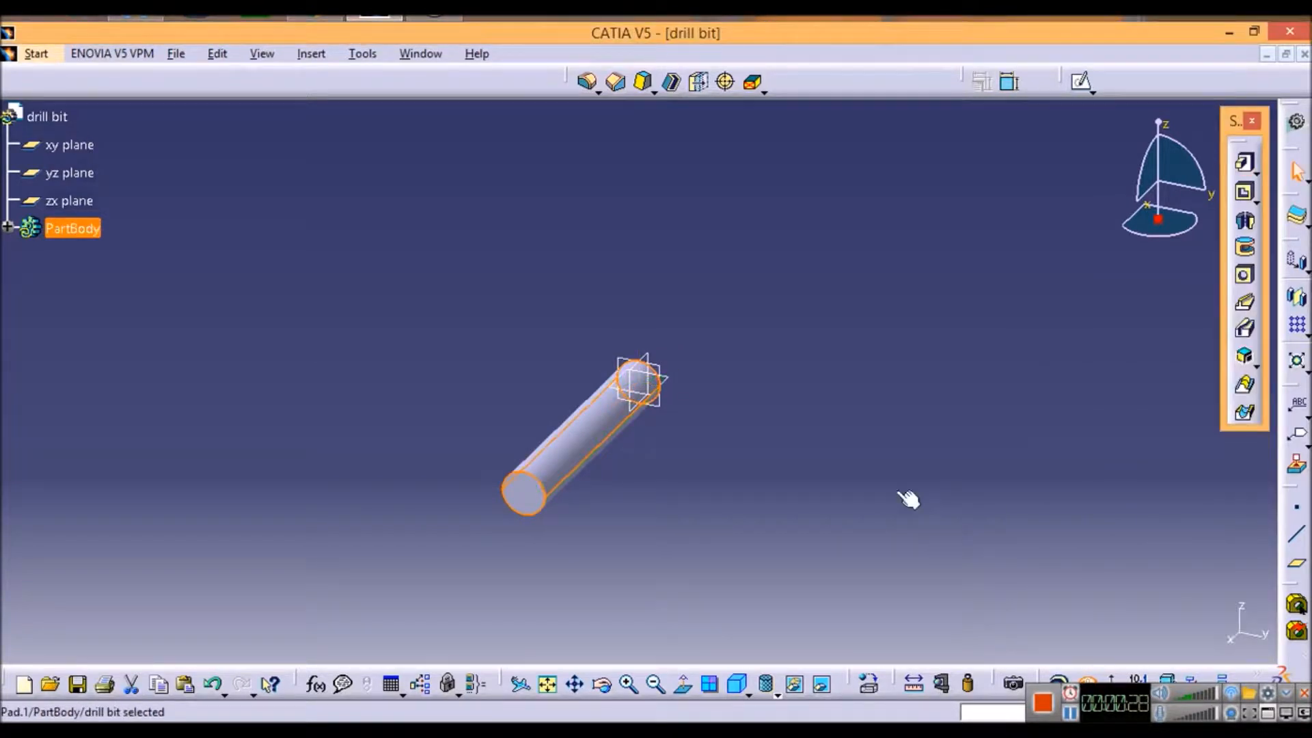
# Step: Set the display of the cylinder to Shading with Edges without Smooth Edges
pyautogui.moveTo(741, 518); pyautogui.dragTo(745, 424, button='middle')
pyautogui.click(741, 518)
pyautogui.moveTo(771, 547)
pyautogui.mouseDown(button='middle')
pyautogui.moveTo(821, 432)
pyautogui.moveTo(841, 440)
pyautogui.moveTo(841, 460)
pyautogui.mouseUp(button='middle')
pyautogui.click(778, 693)
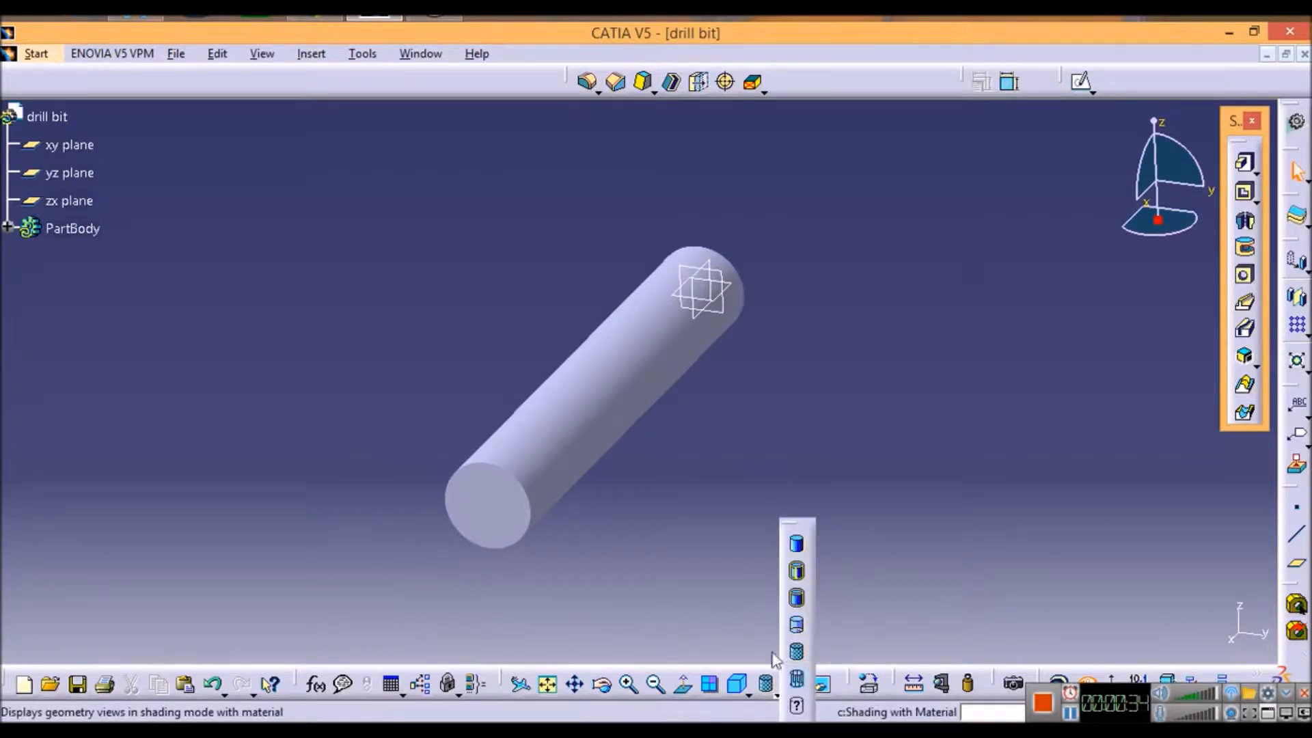
pyautogui.click(799, 598)
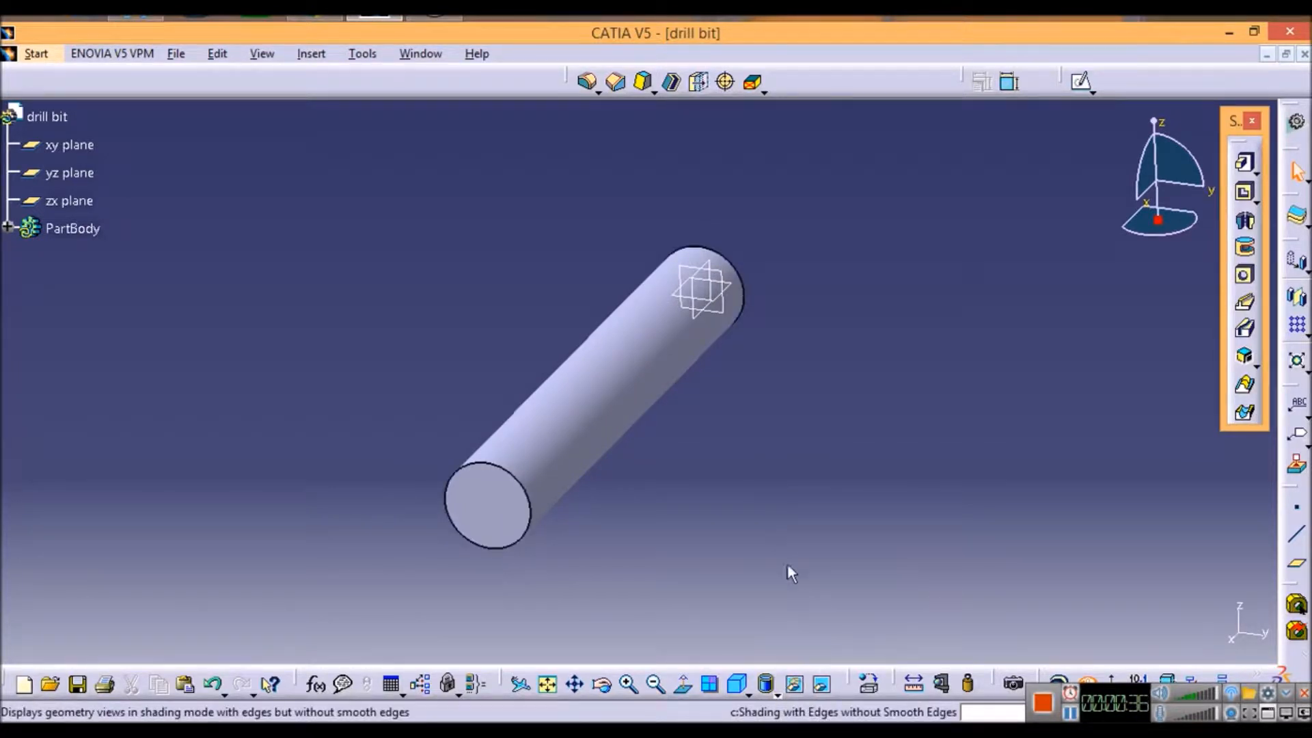
pyautogui.moveTo(699, 549); pyautogui.dragTo(626, 567, button='middle')
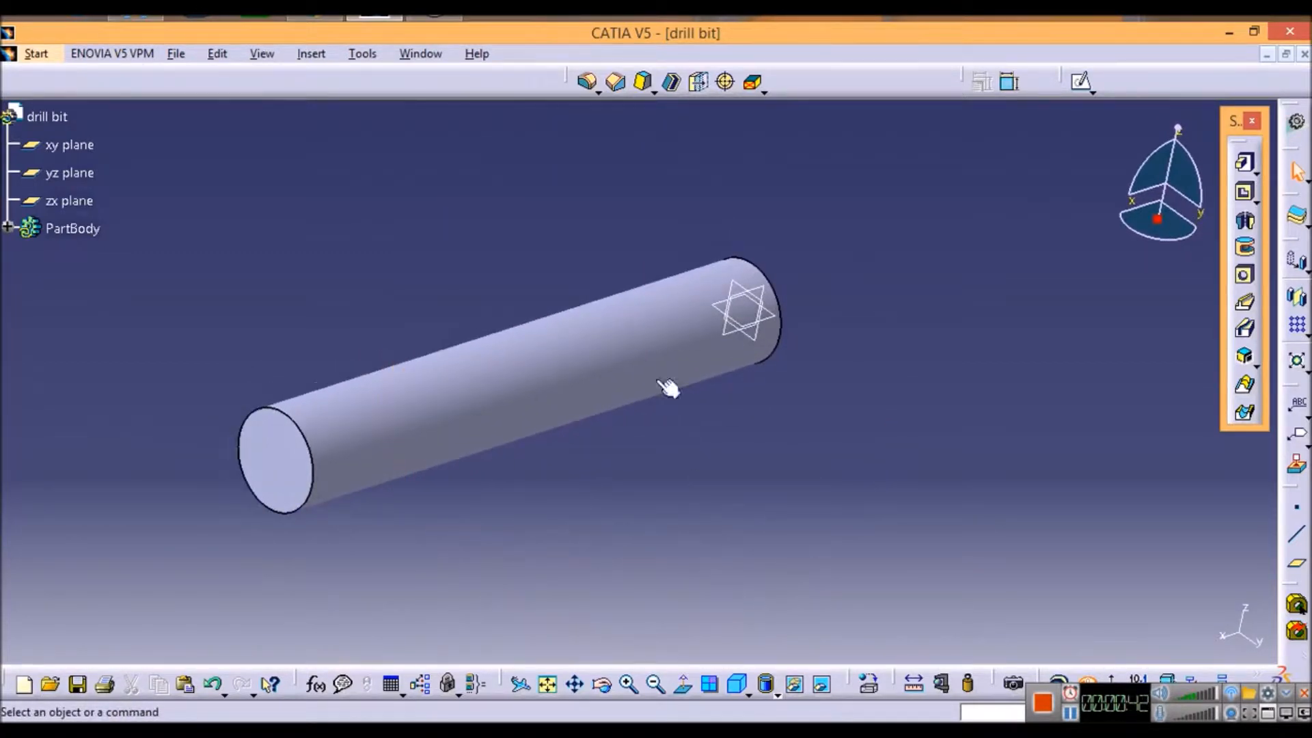
# Step: Switch to the Generative Shape Design workbench and begin a helix with a newly created point as its starting point
pyautogui.click(38, 54)
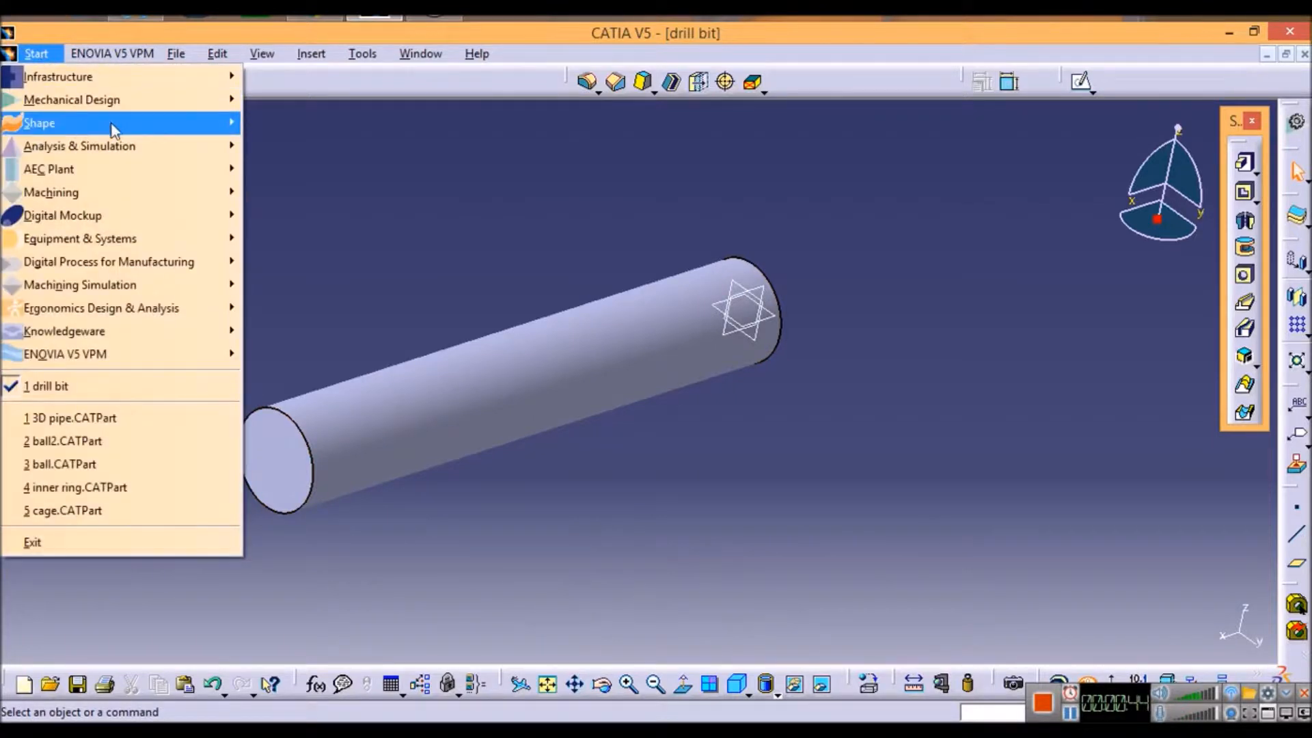
pyautogui.moveTo(86, 124)
pyautogui.click(325, 216)
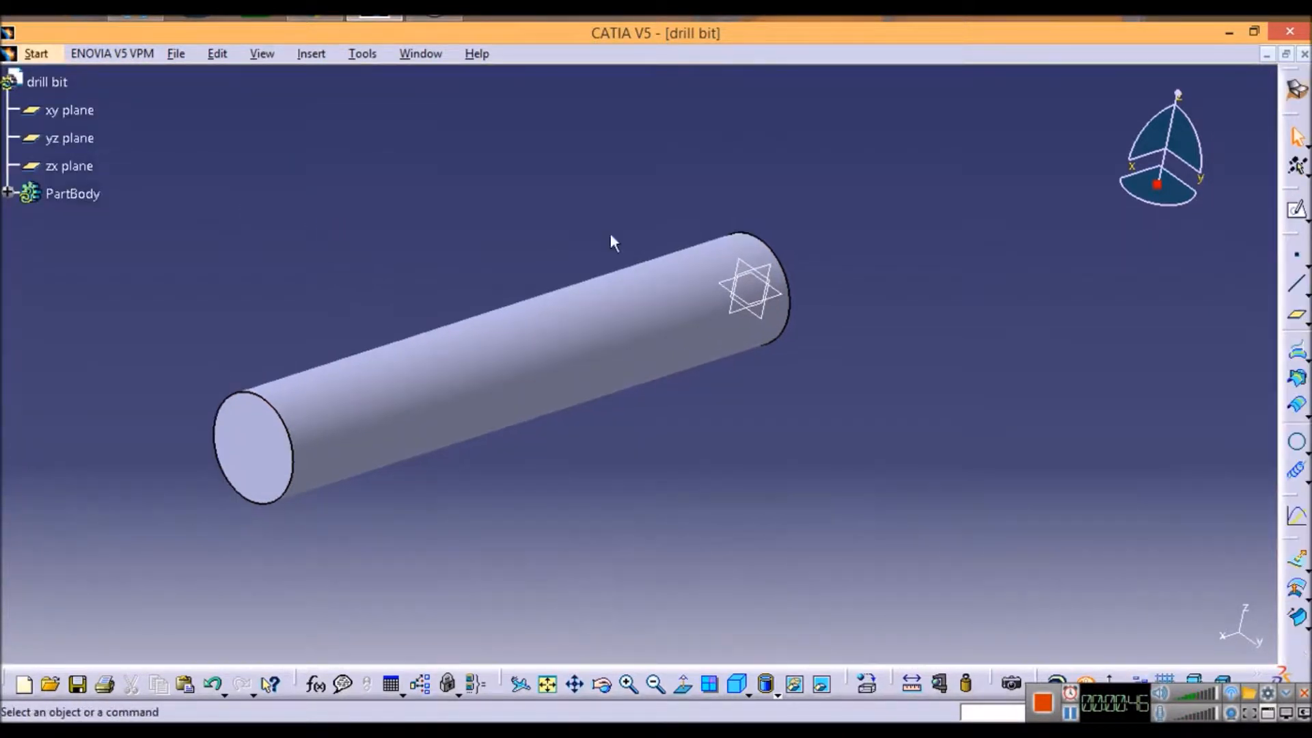
pyautogui.click(1296, 471)
pyautogui.rightClick(998, 339)
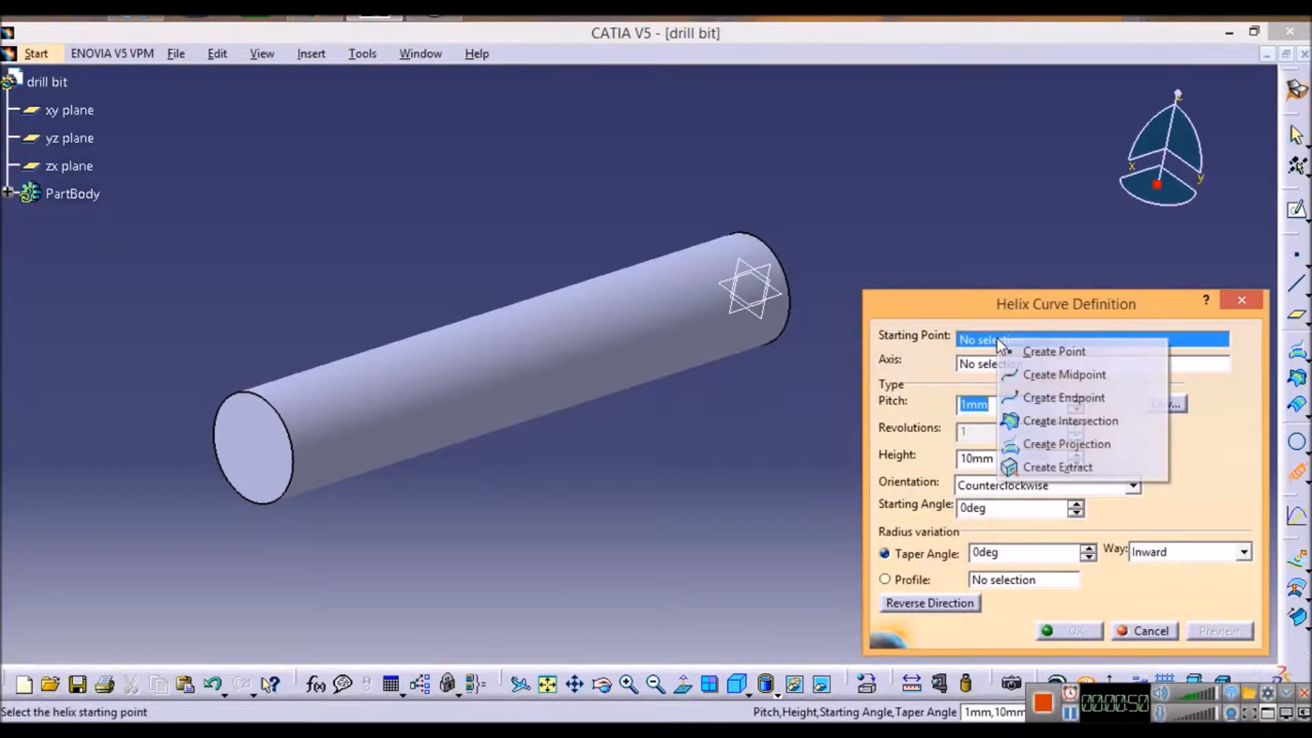
pyautogui.click(1025, 350)
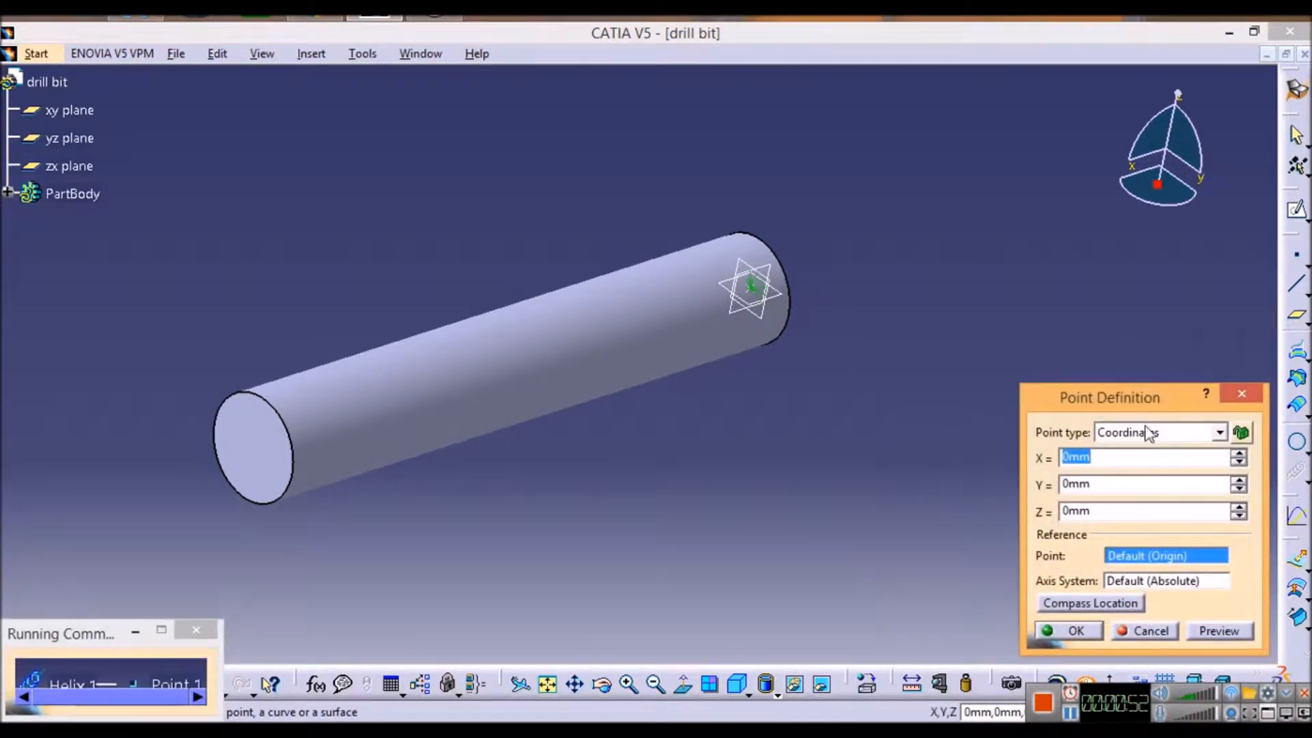
# Step: Define the starting point as On curve on the circular edge of the cylinder's free end, with a curve length ratio of 2
pyautogui.click(1148, 434)
pyautogui.click(1148, 462)
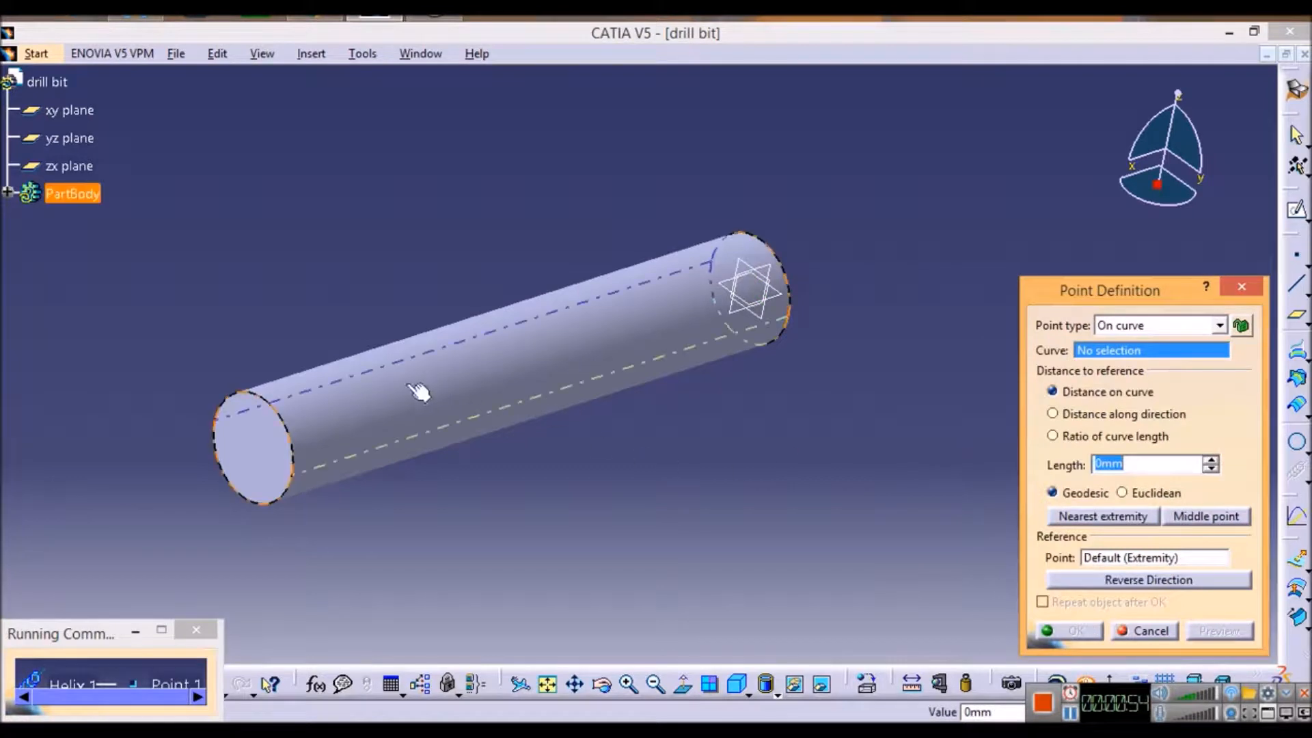
pyautogui.click(281, 427)
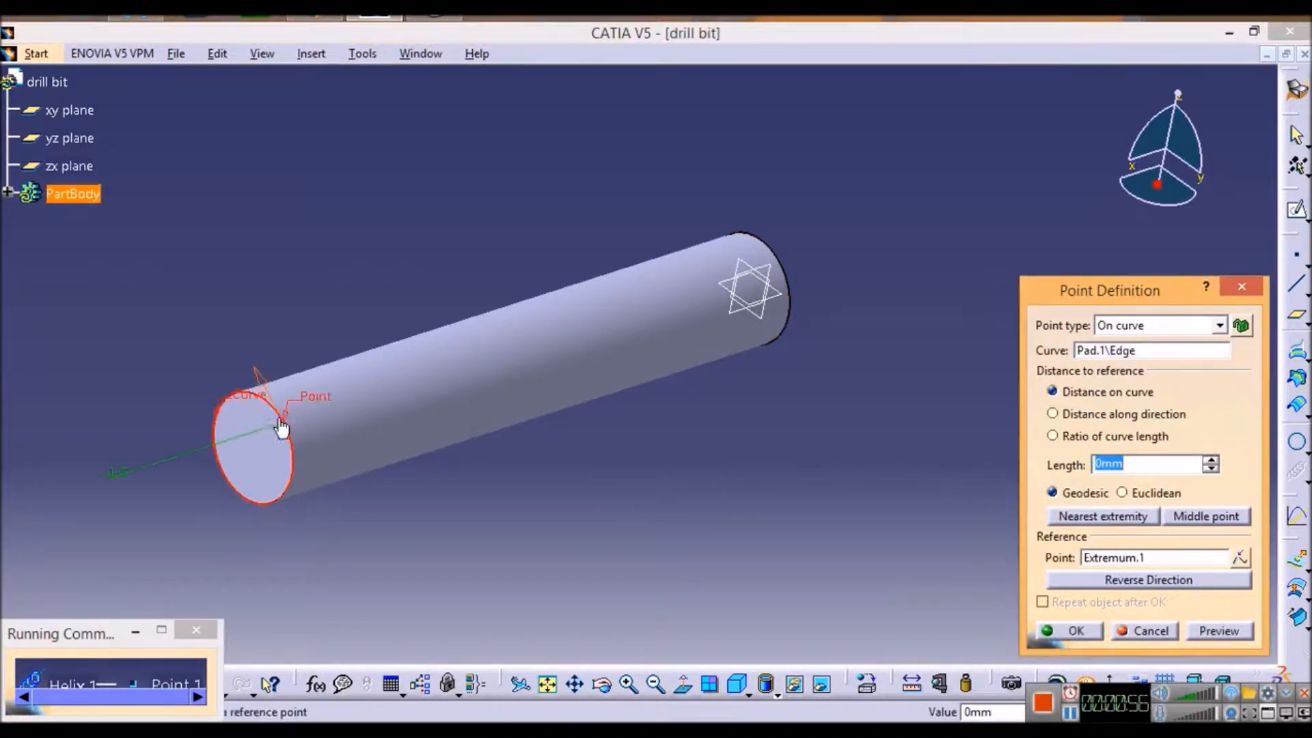
pyautogui.click(281, 427)
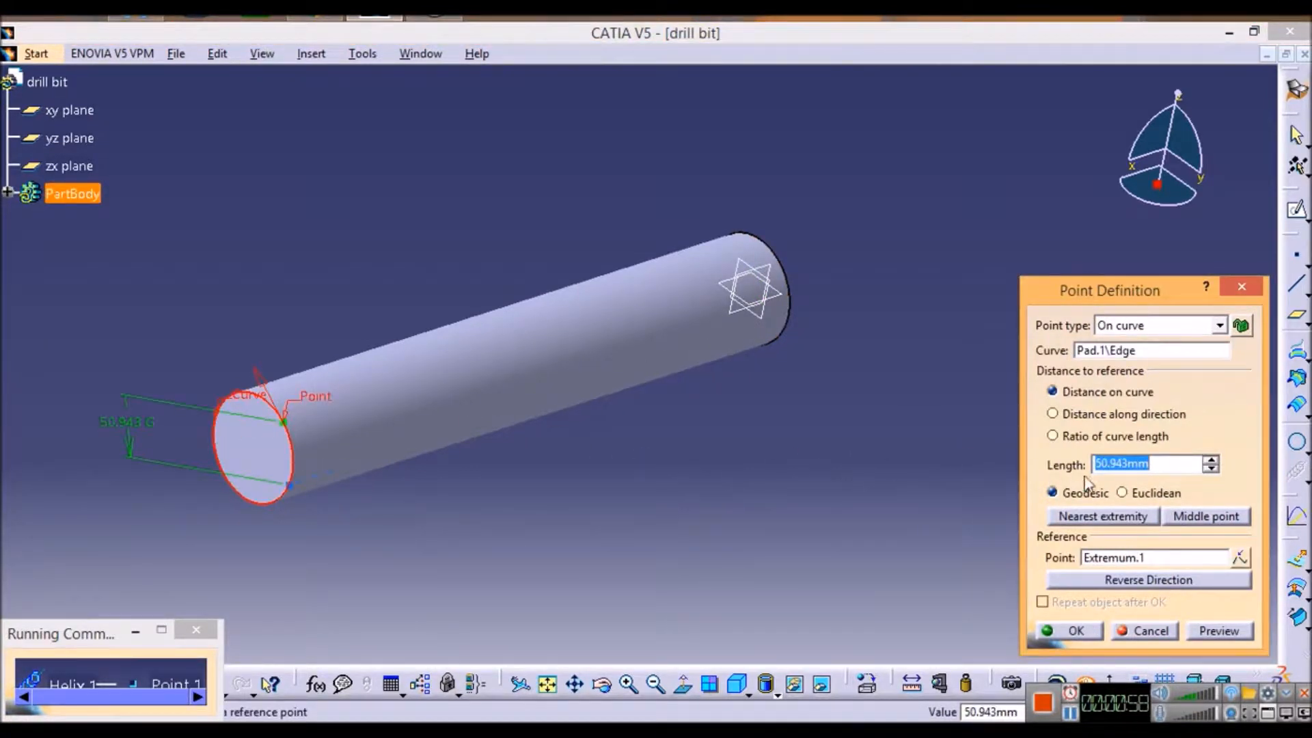
pyautogui.click(1053, 436)
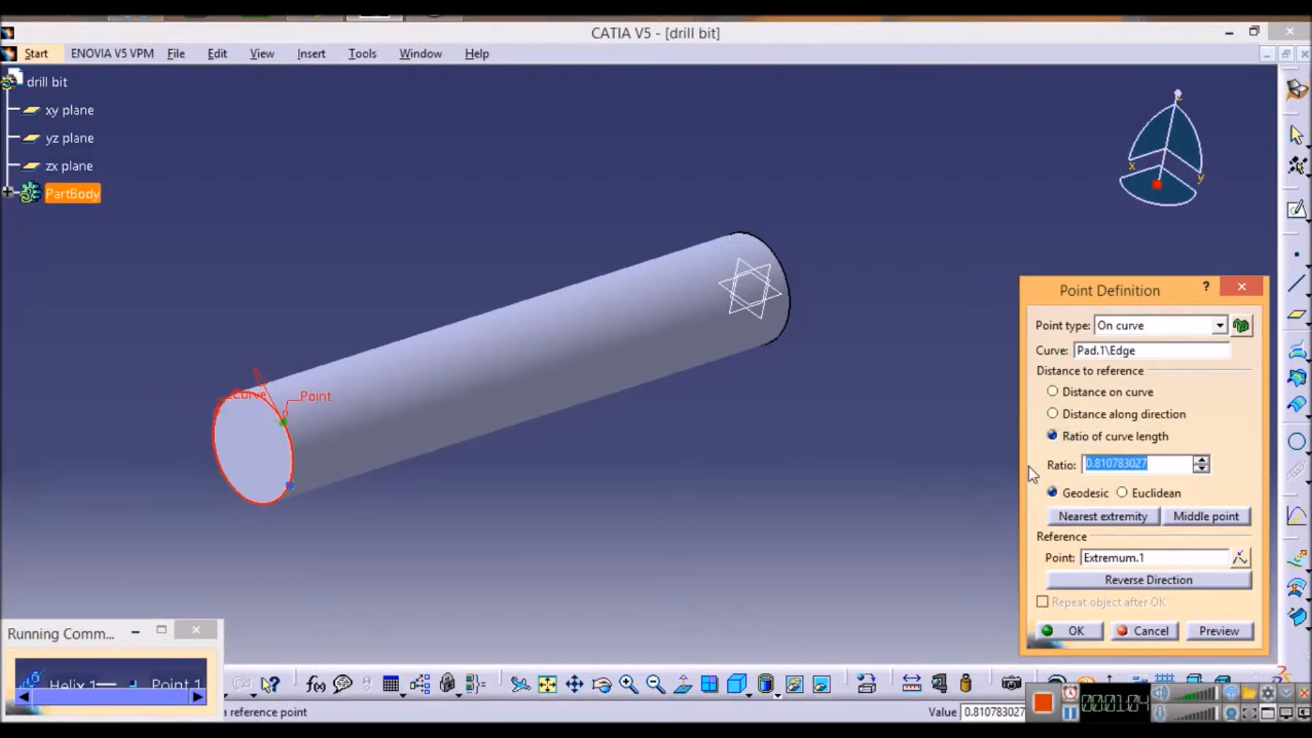
pyautogui.write('2')
pyautogui.click(1218, 632)
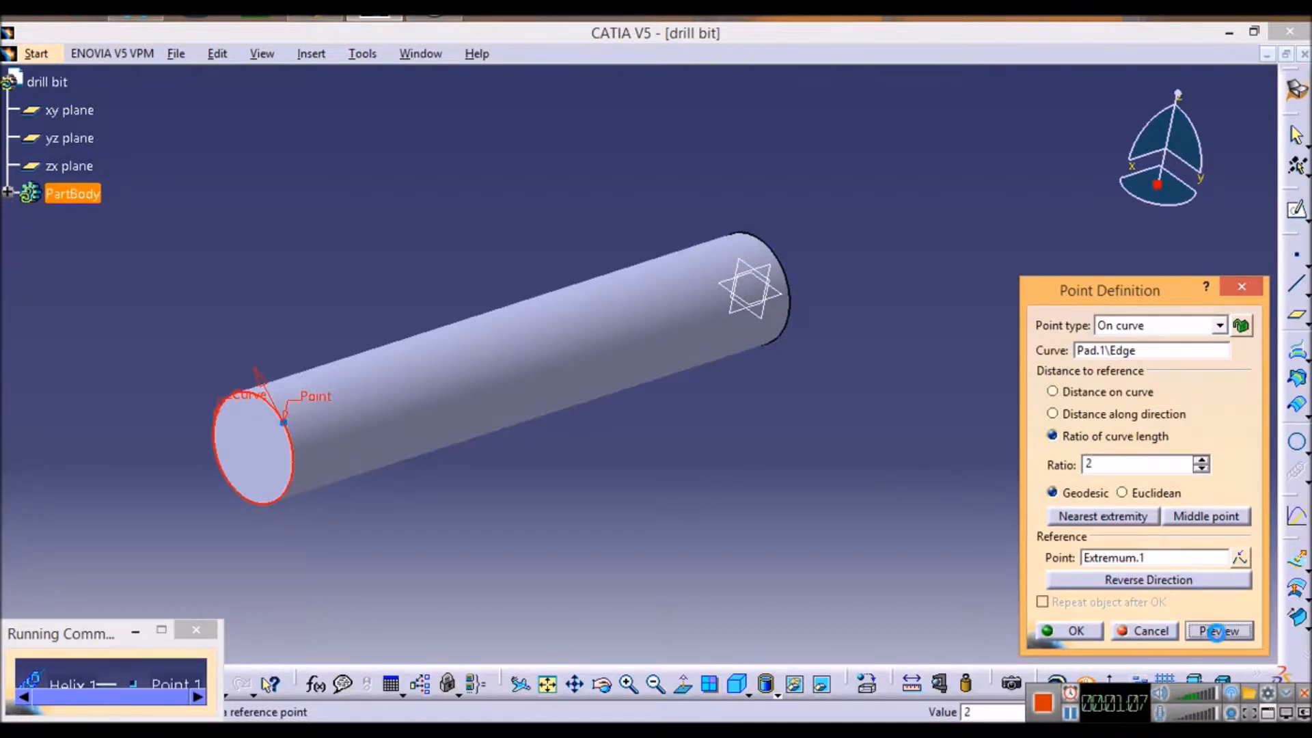
pyautogui.click(1071, 634)
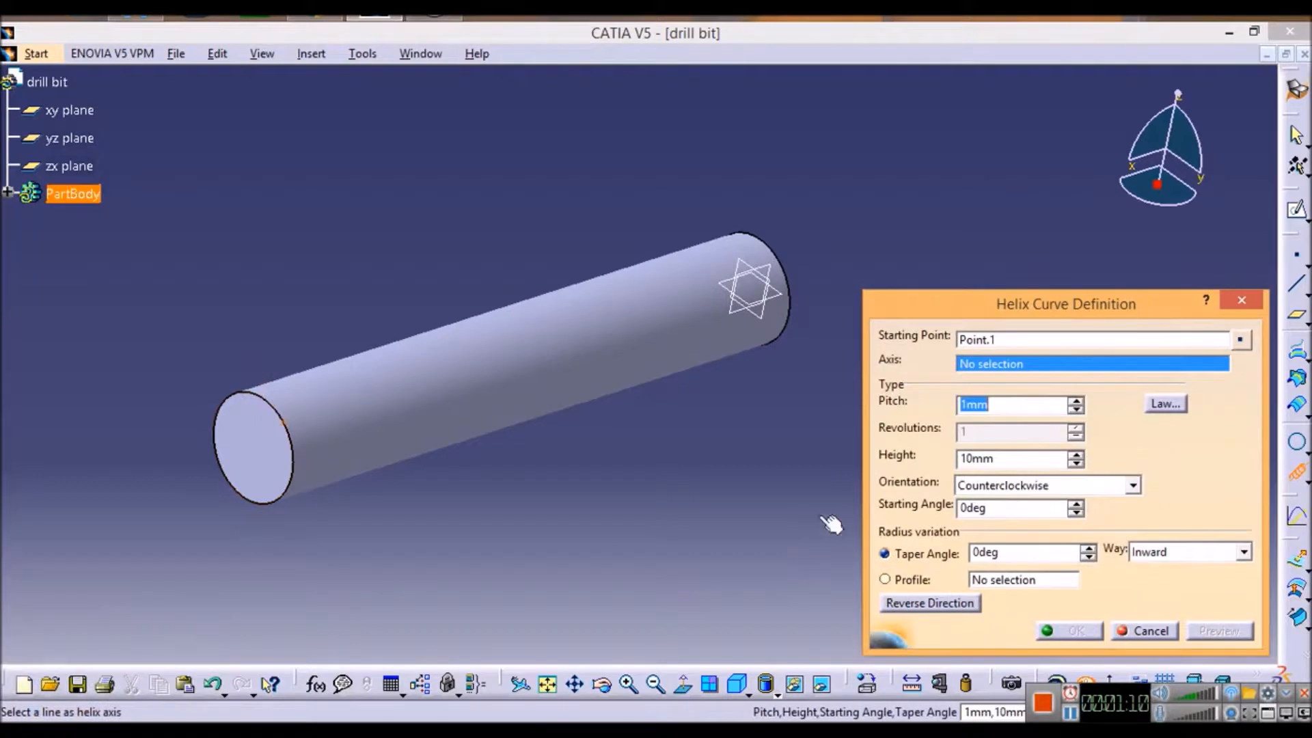
# Step: Create the helix around the X Axis with 45 mm pitch and 100 mm height, reversed so that it runs along the cylinder
pyautogui.rightClick(1006, 371)
pyautogui.click(1018, 404)
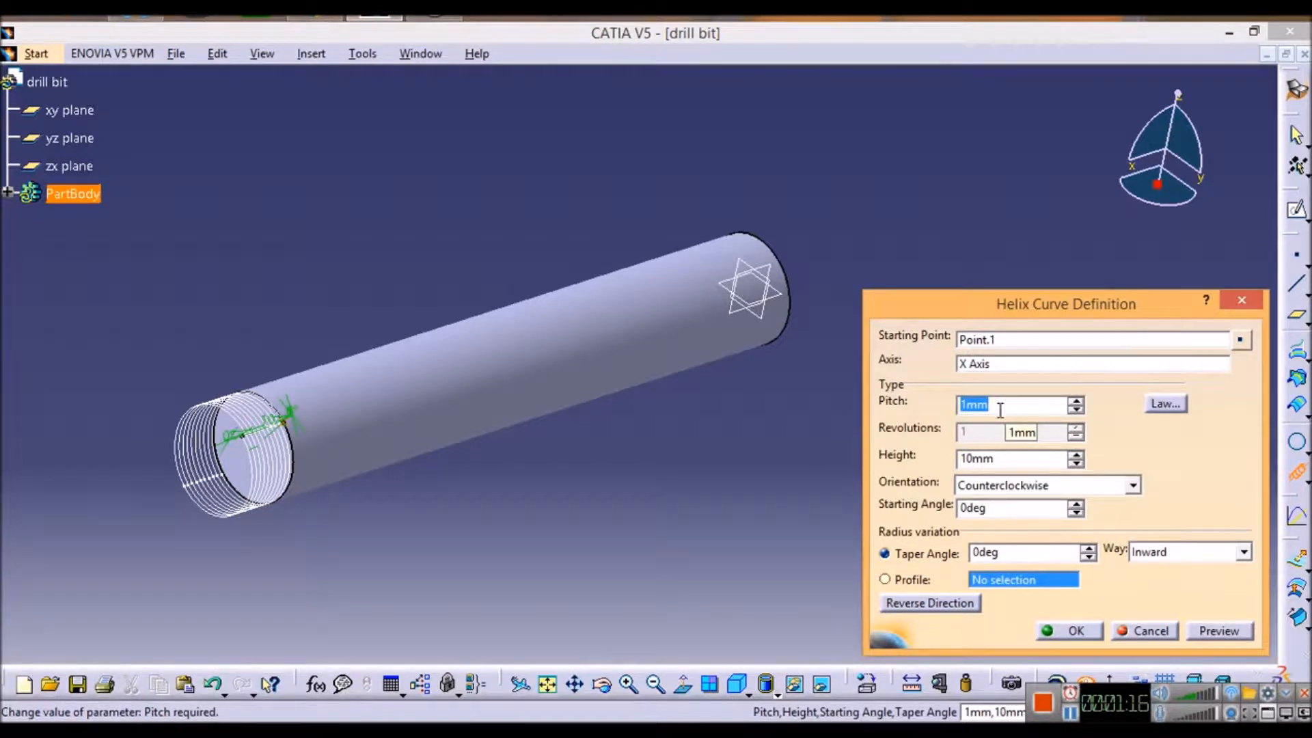
pyautogui.write('45')
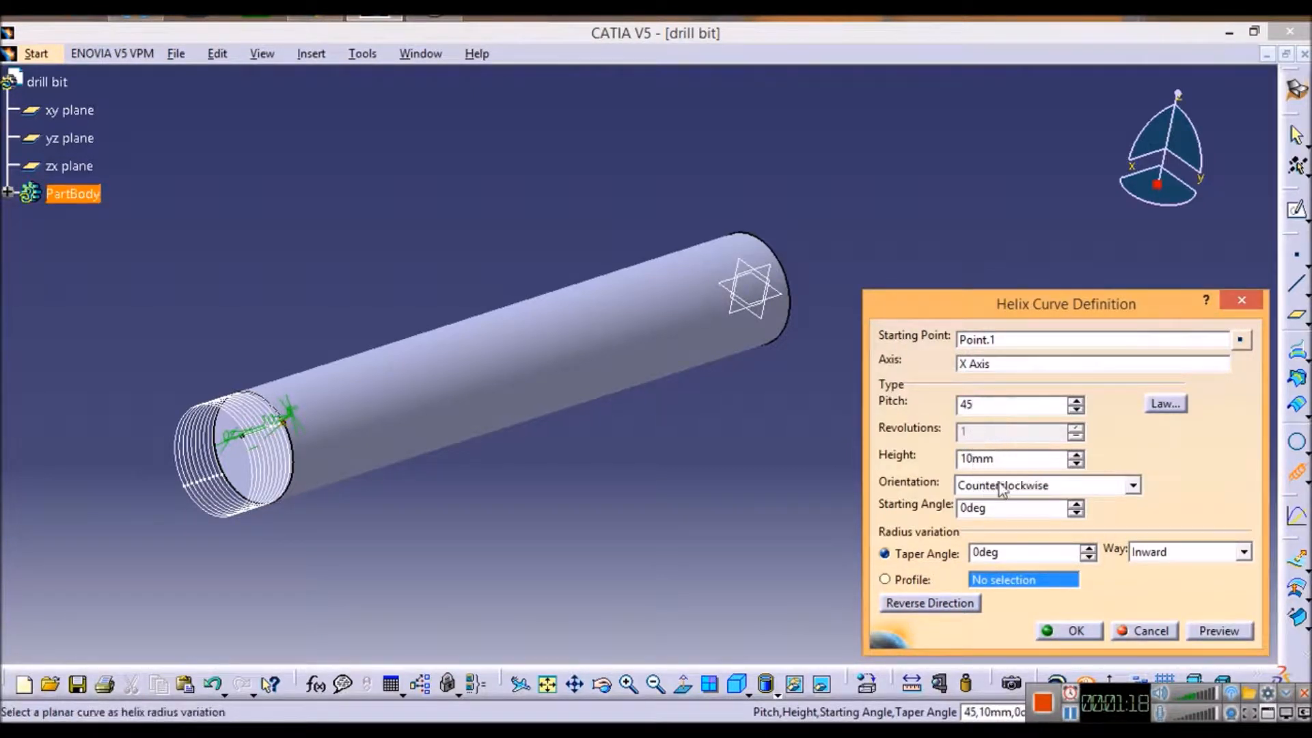
pyautogui.press('Tab')
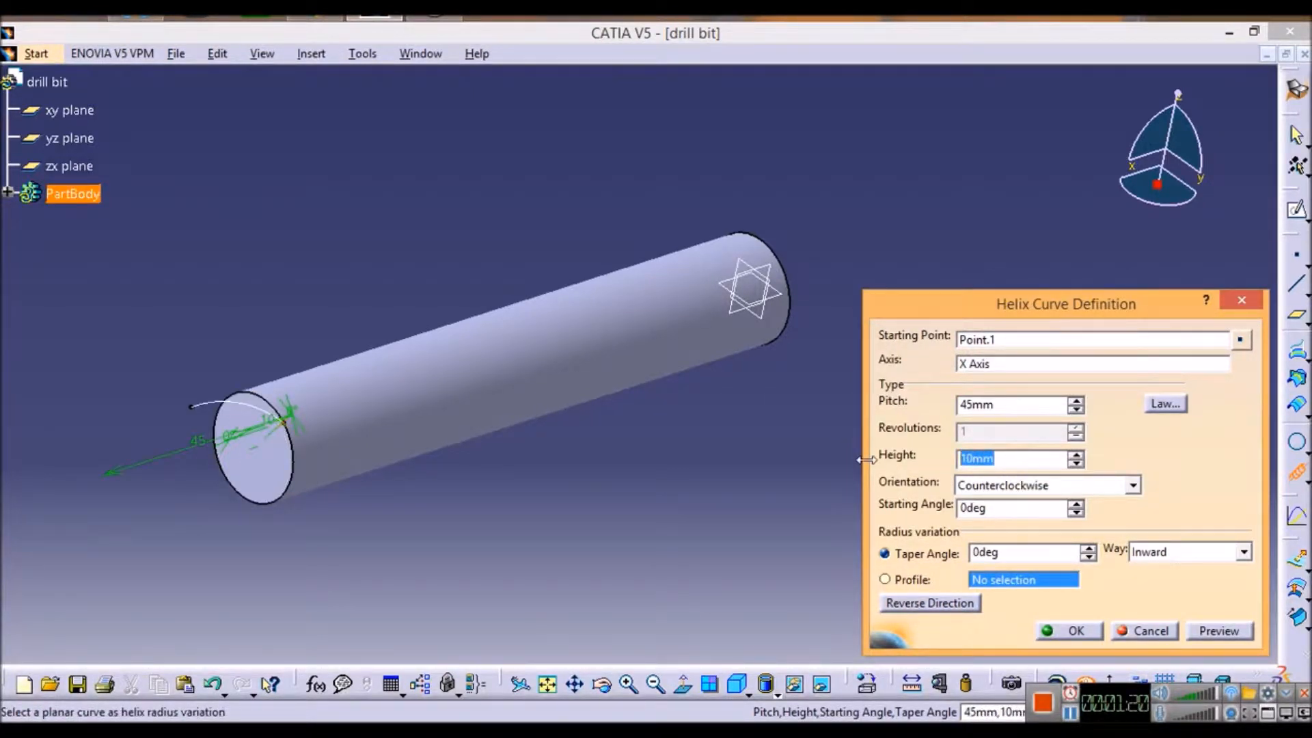
pyautogui.write('100')
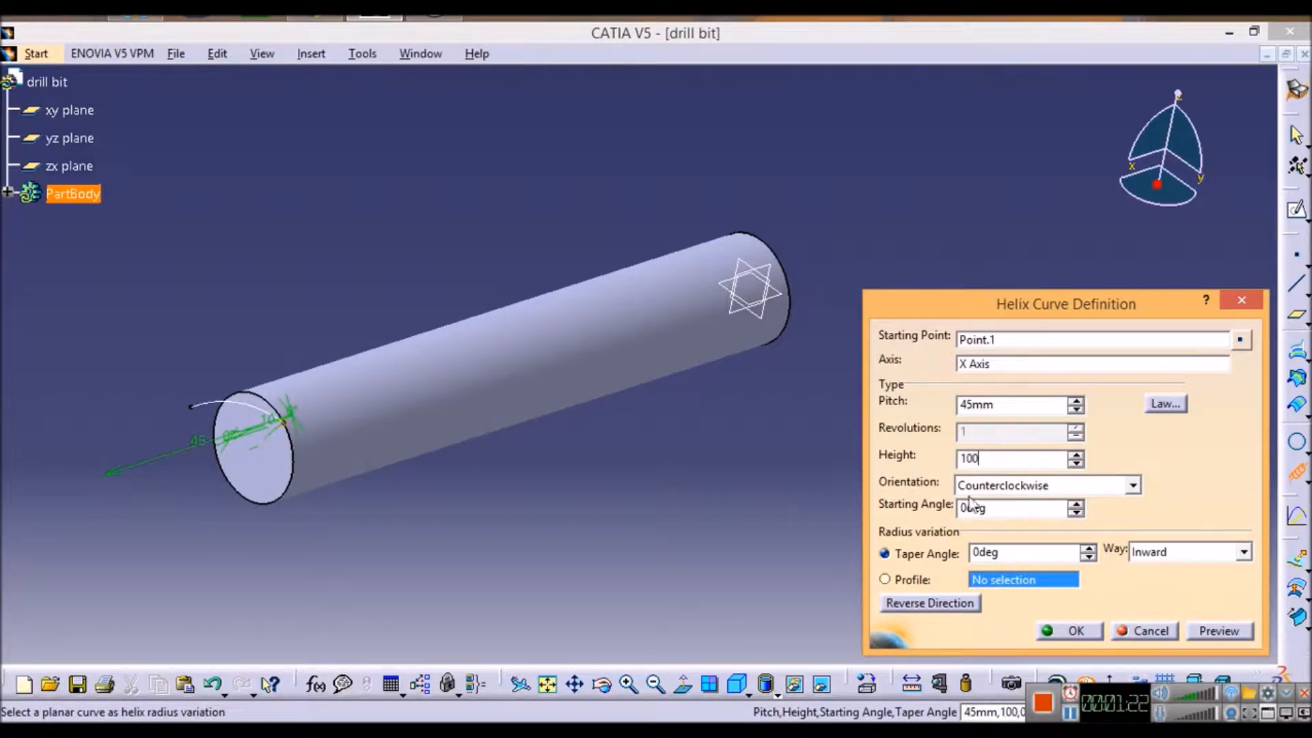
pyautogui.click(1195, 633)
pyautogui.click(950, 608)
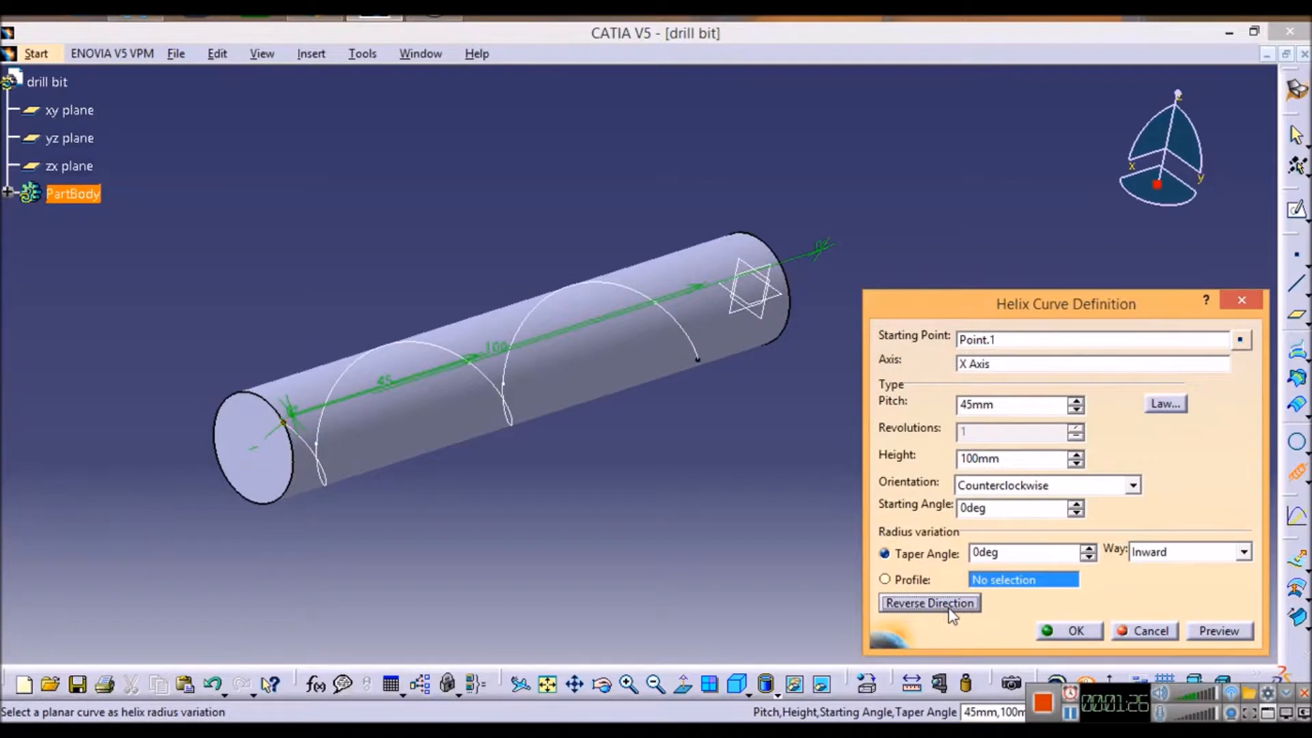
pyautogui.click(1077, 632)
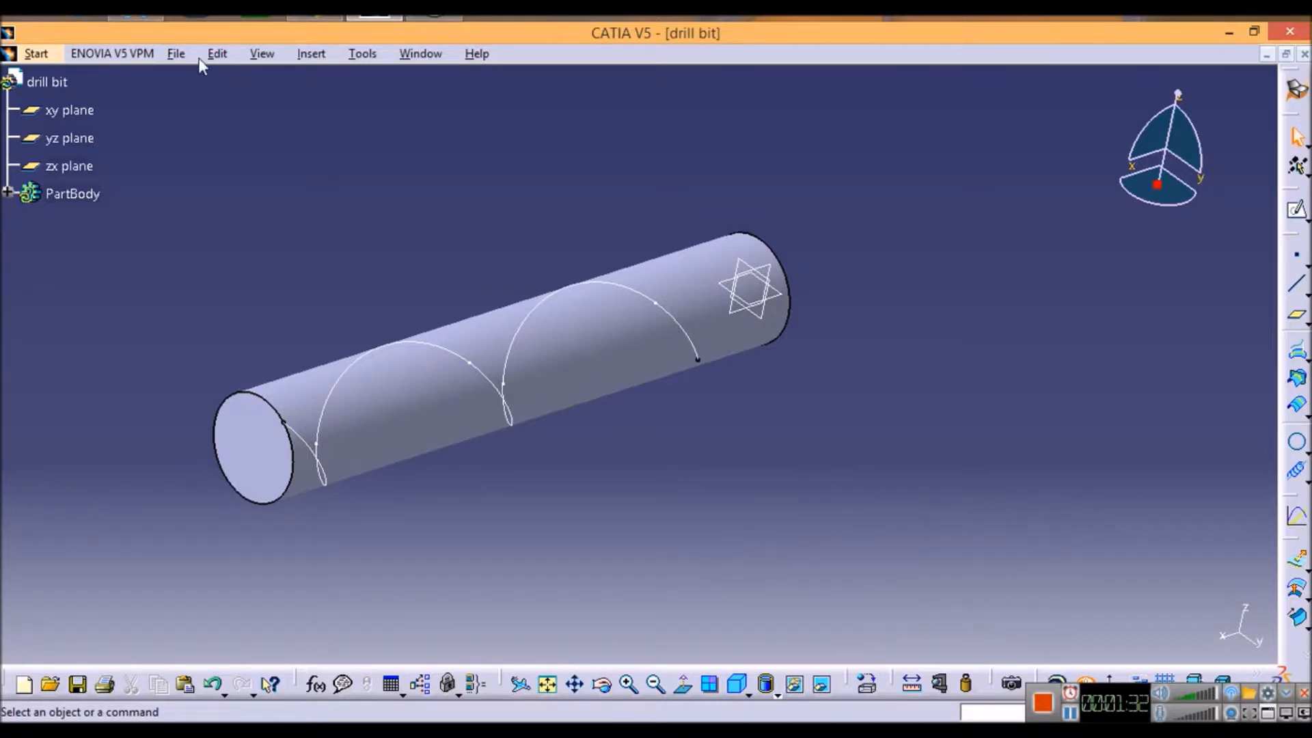
# Step: Return to the Part Design workbench and create a plane normal to the helix curve at its starting vertex
pyautogui.click(35, 55)
pyautogui.moveTo(65, 101)
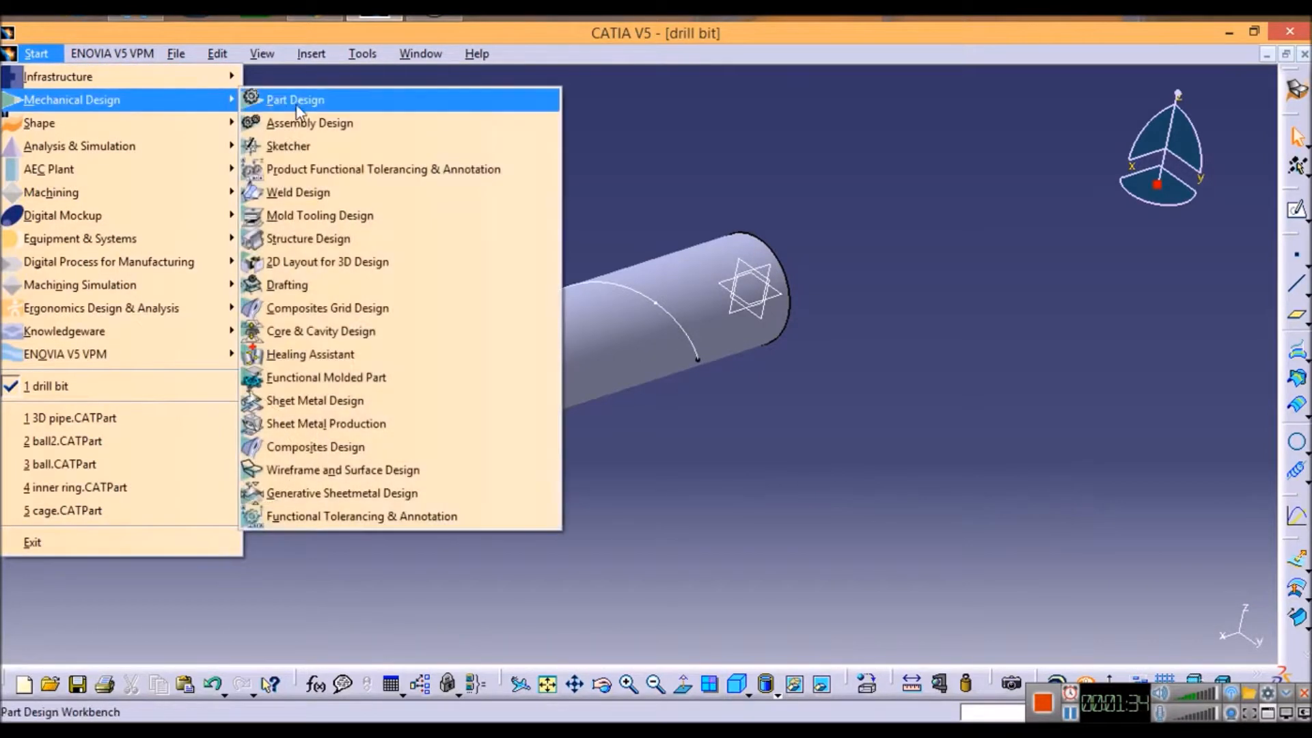
pyautogui.click(302, 101)
pyautogui.click(1297, 564)
pyautogui.click(1187, 505)
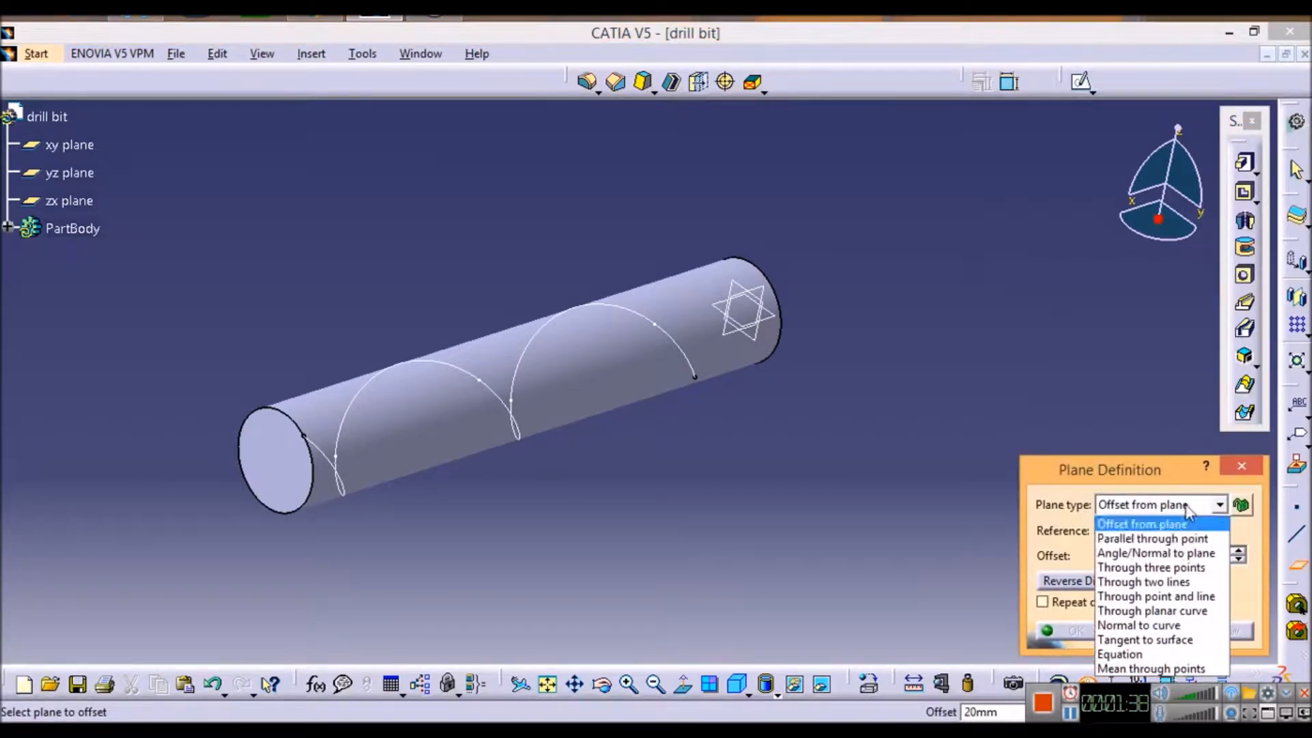
pyautogui.click(1125, 625)
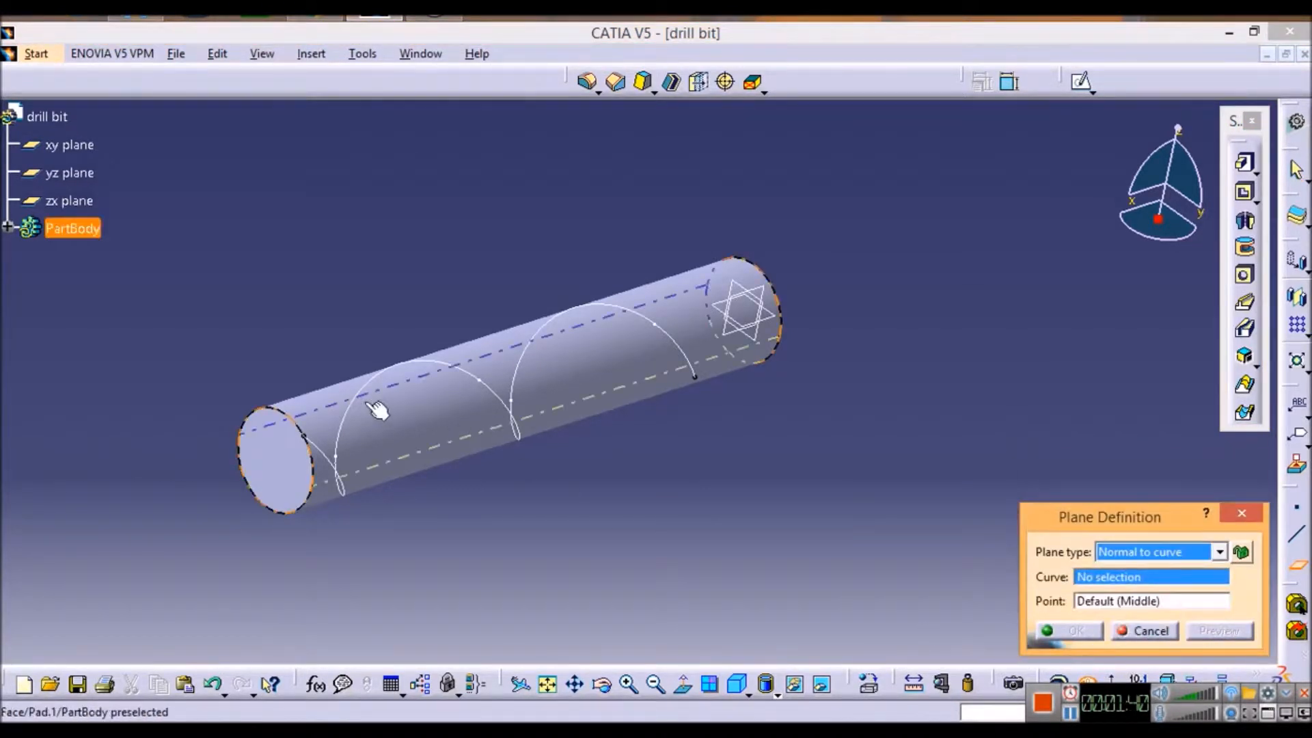
pyautogui.click(333, 461)
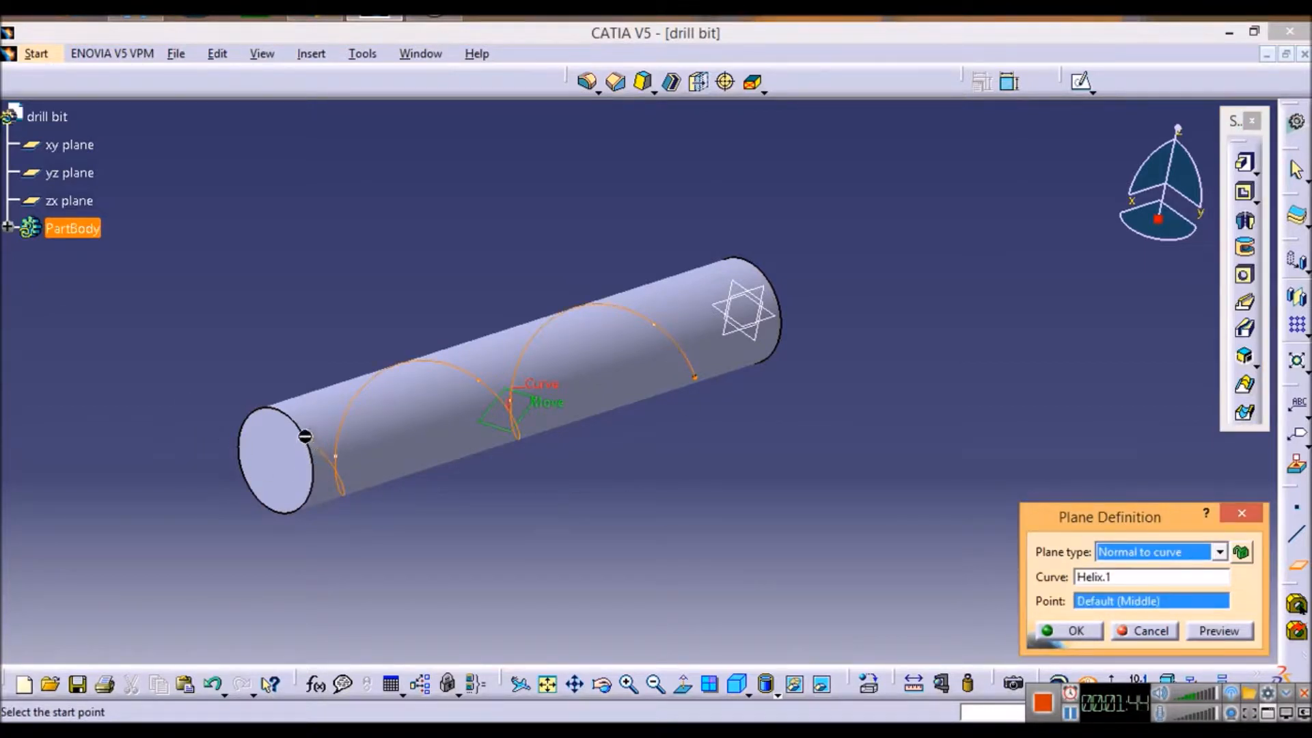
pyautogui.click(305, 436)
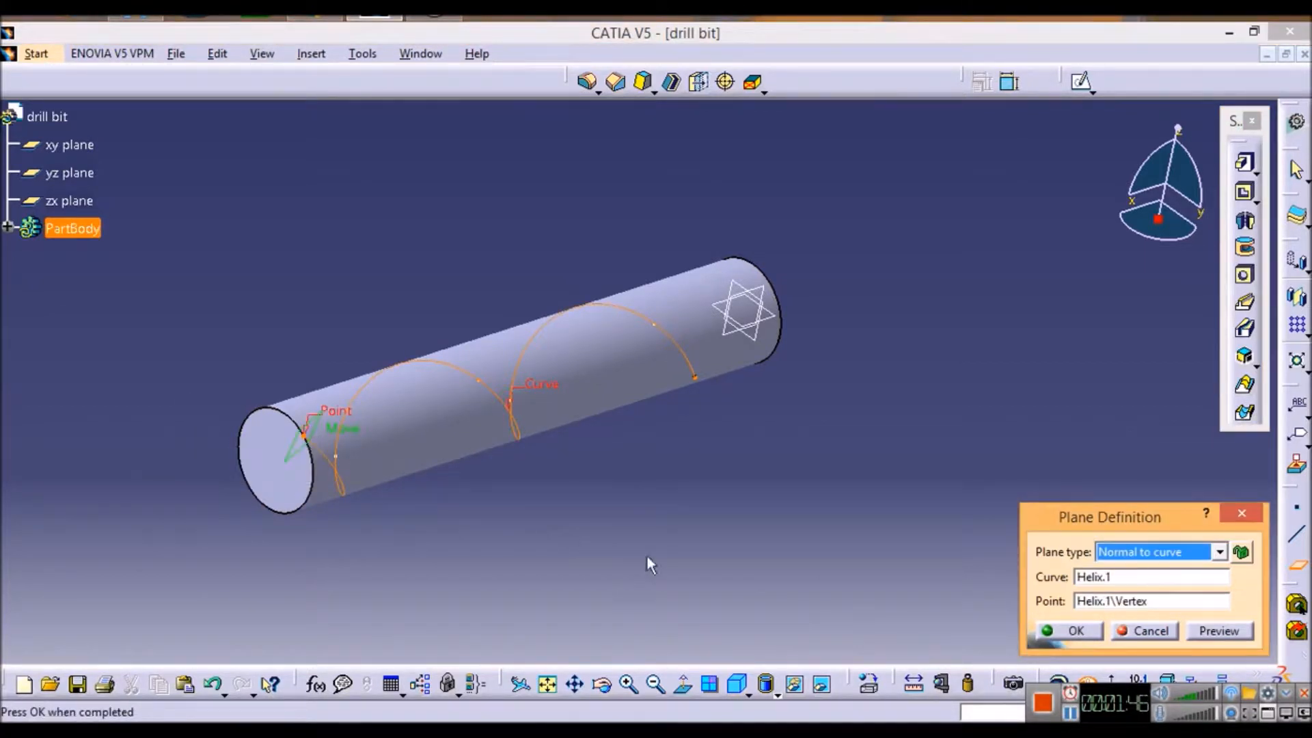
pyautogui.click(1069, 634)
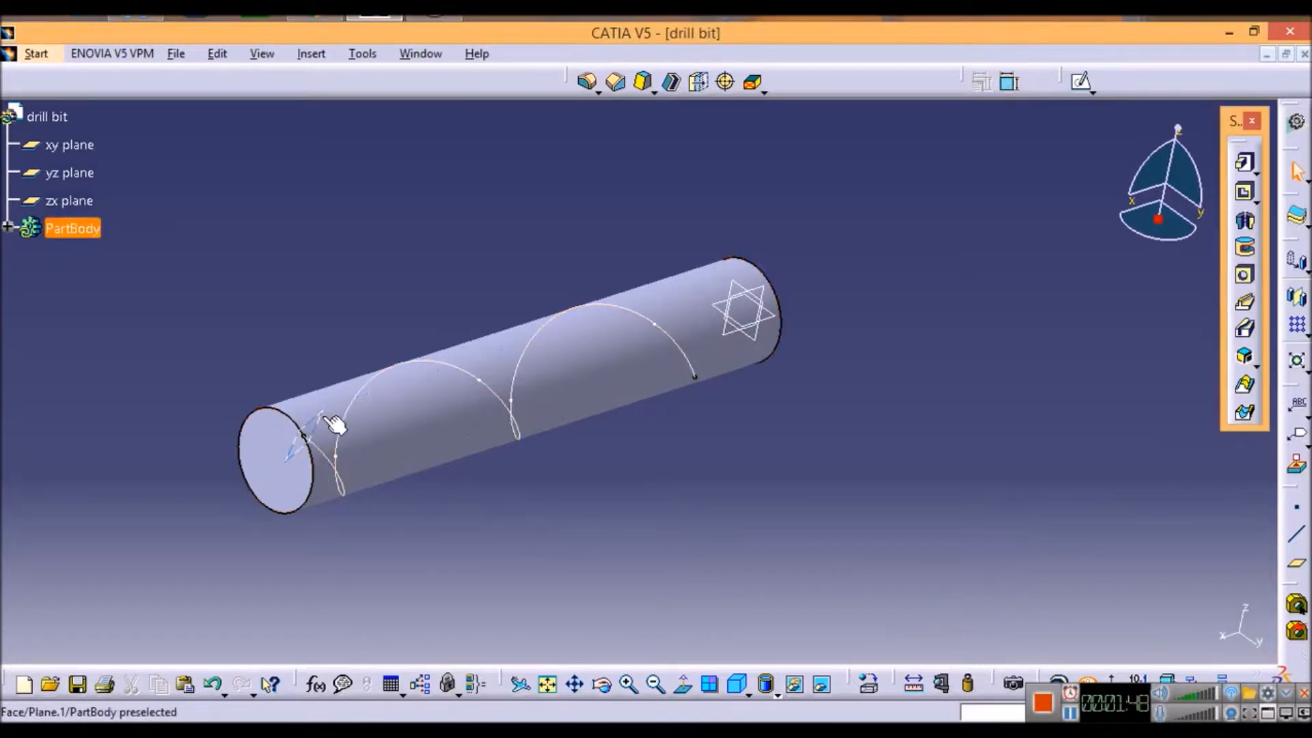
# Step: Open a sketch on the plane at the helix start and draw a circle about 9.8 mm in diameter beside the cylinder's end
pyautogui.click(320, 418)
pyautogui.click(1084, 81)
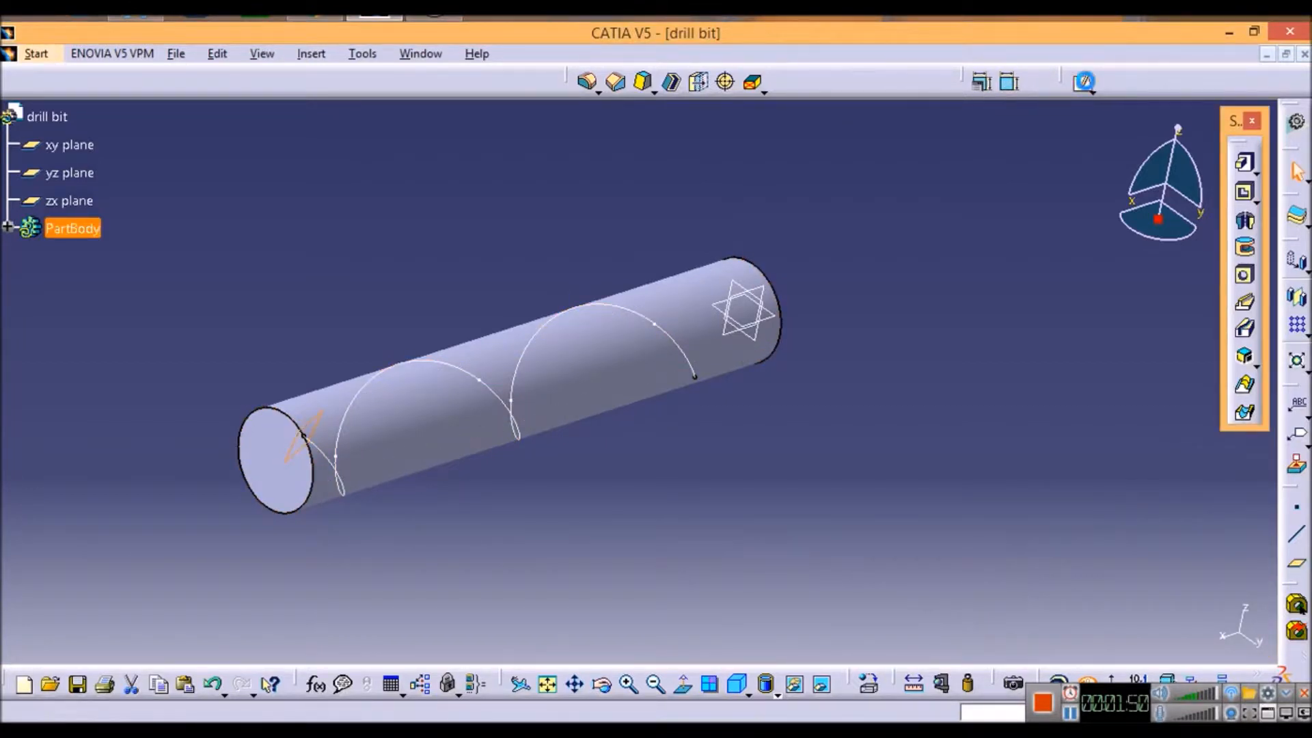
pyautogui.click(558, 687)
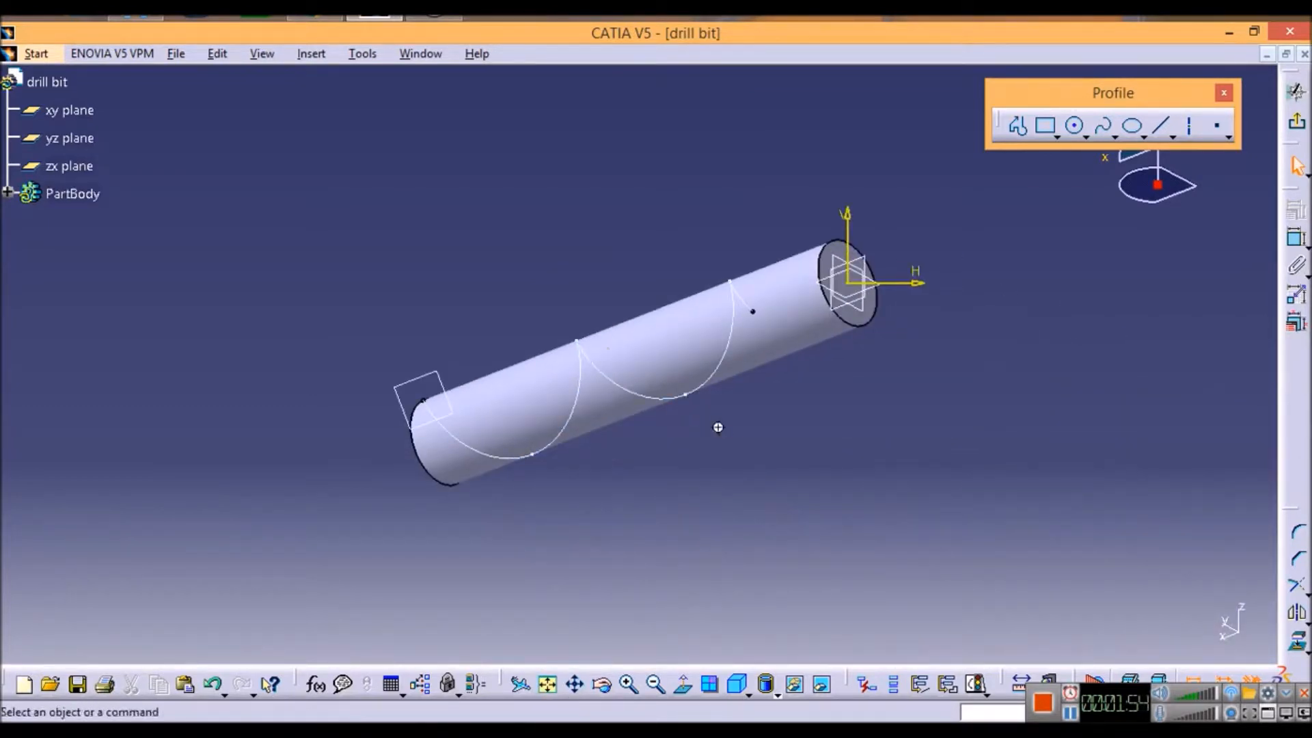
pyautogui.keyDown('ctrl'); pyautogui.moveTo(719, 409); pyautogui.dragTo(683, 346, button='middle'); pyautogui.keyUp('ctrl')
pyautogui.moveTo(588, 241); pyautogui.dragTo(1030, 233, button='middle')
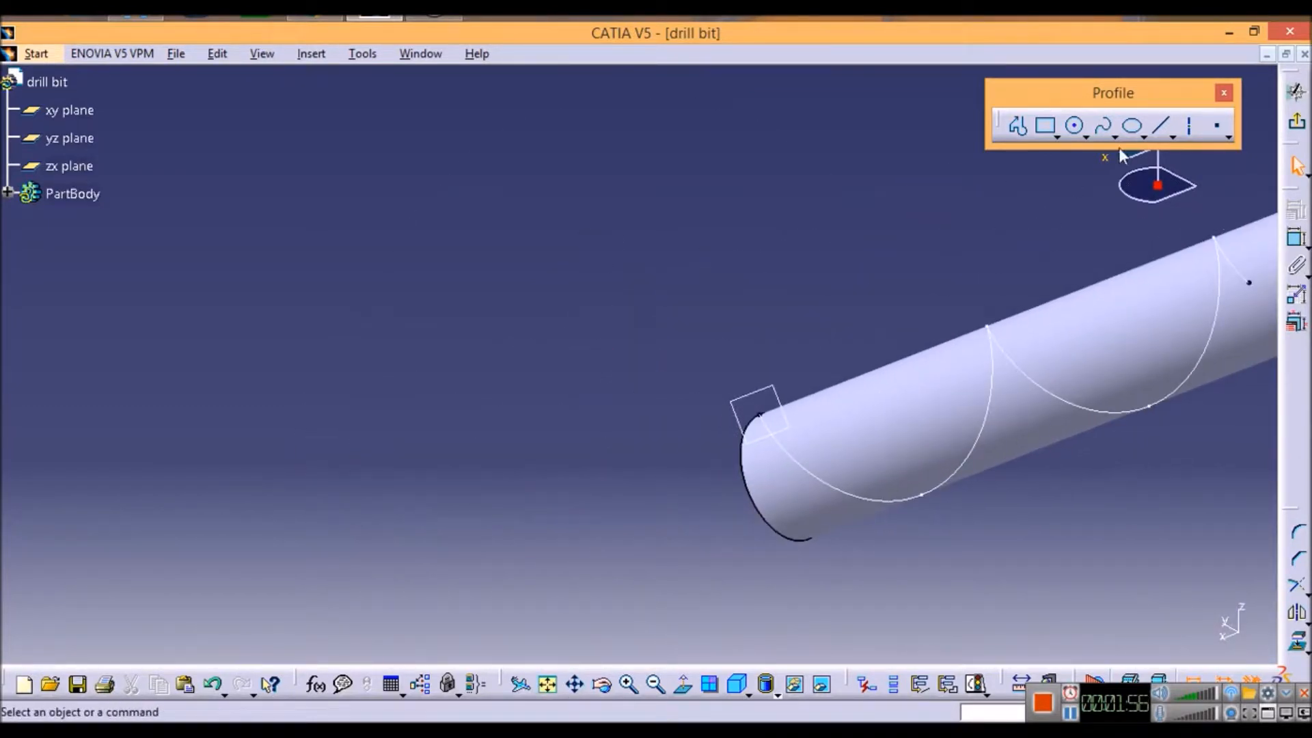
pyautogui.click(1073, 126)
pyautogui.click(720, 282)
pyautogui.click(750, 296)
# Step: Dimension the circle and set its diameter to 10 mm
pyautogui.click(1297, 237)
pyautogui.click(790, 246)
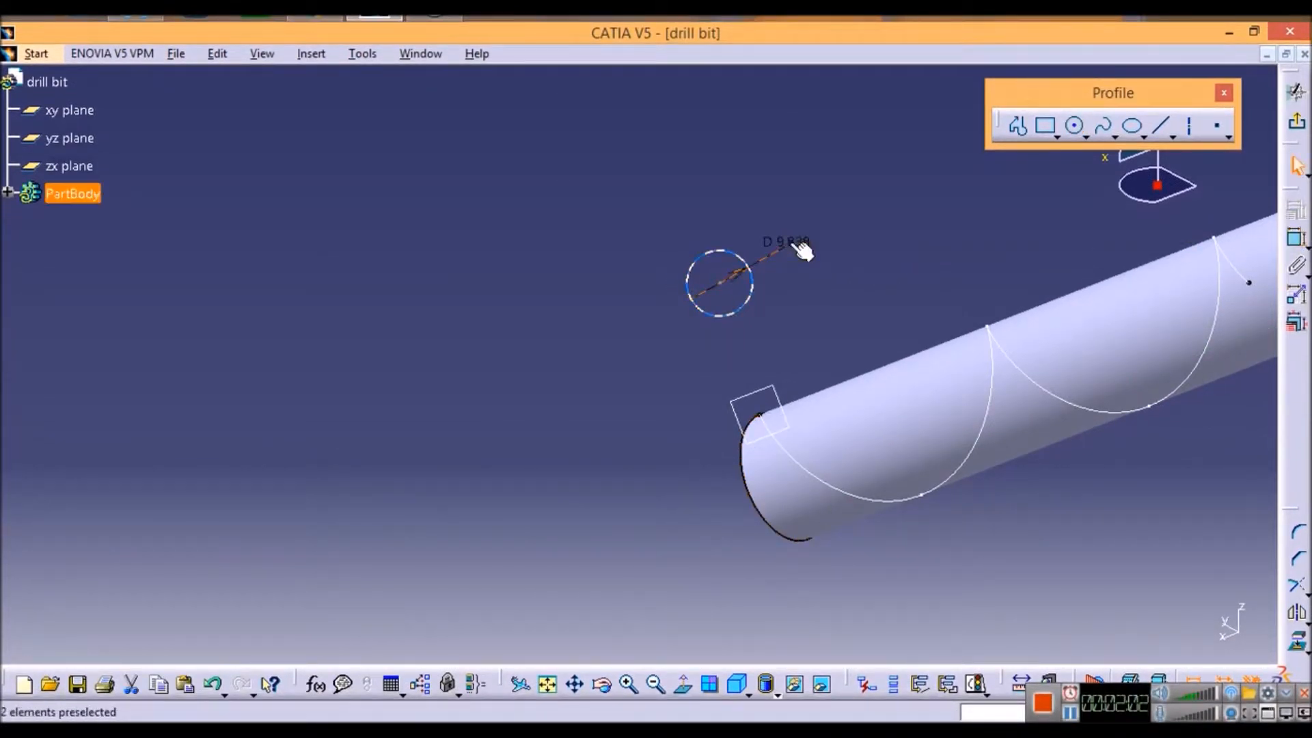
pyautogui.doubleClick(790, 243)
pyautogui.write('10')
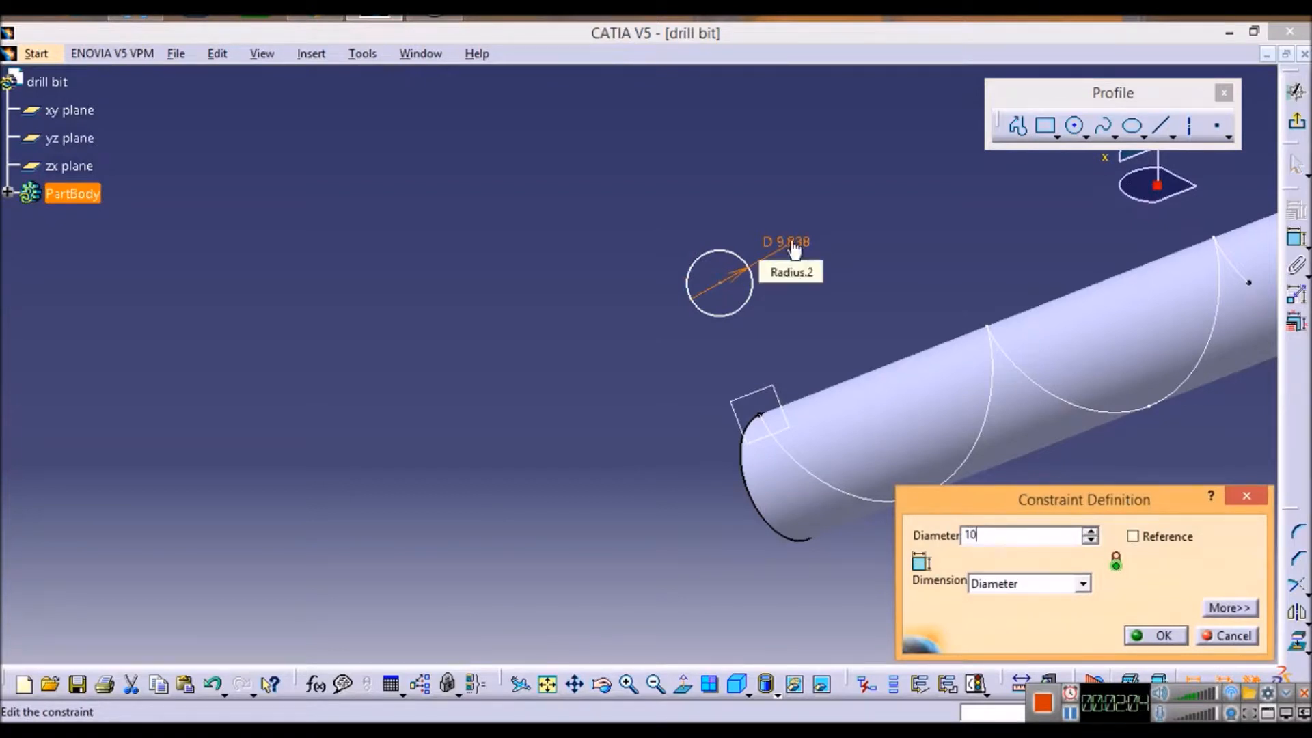
pyautogui.press('Return')
# Step: Constrain the circle's center to be coincident with the helix starting point and exit the sketch
pyautogui.click(897, 241)
pyautogui.click(722, 281)
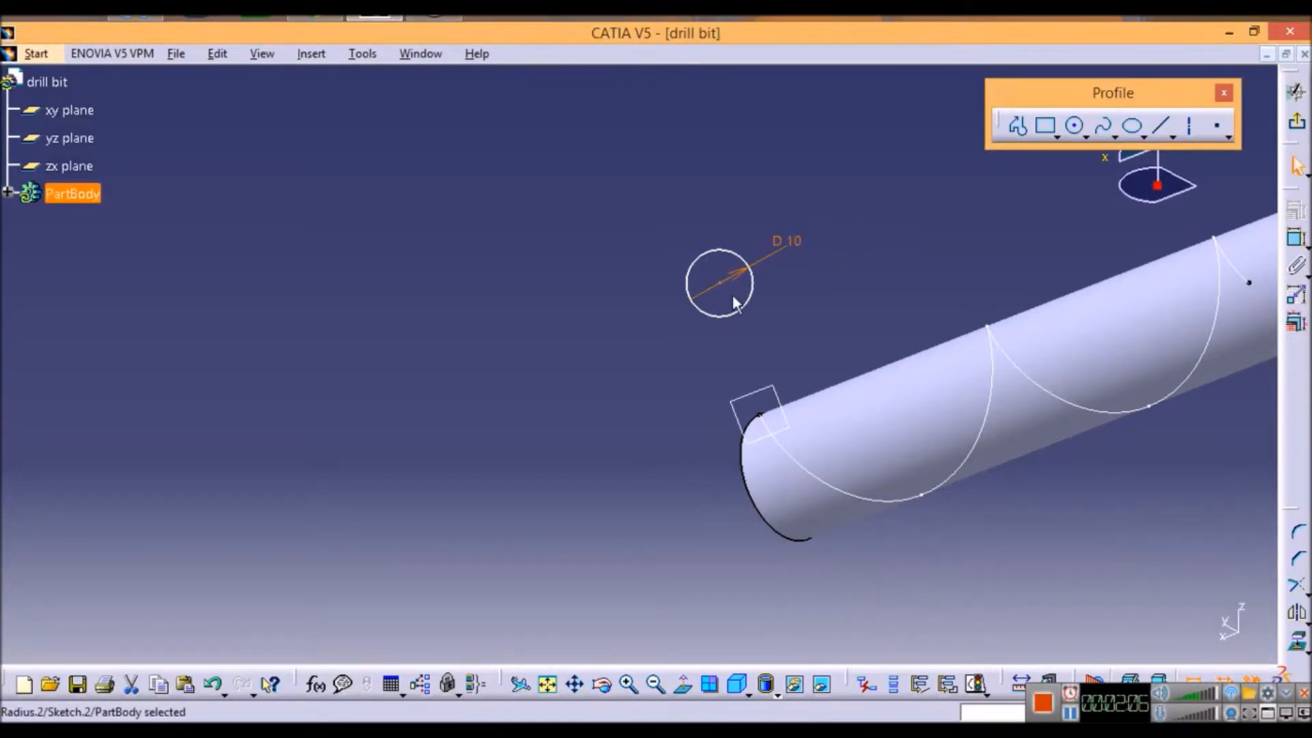
pyautogui.click(720, 282)
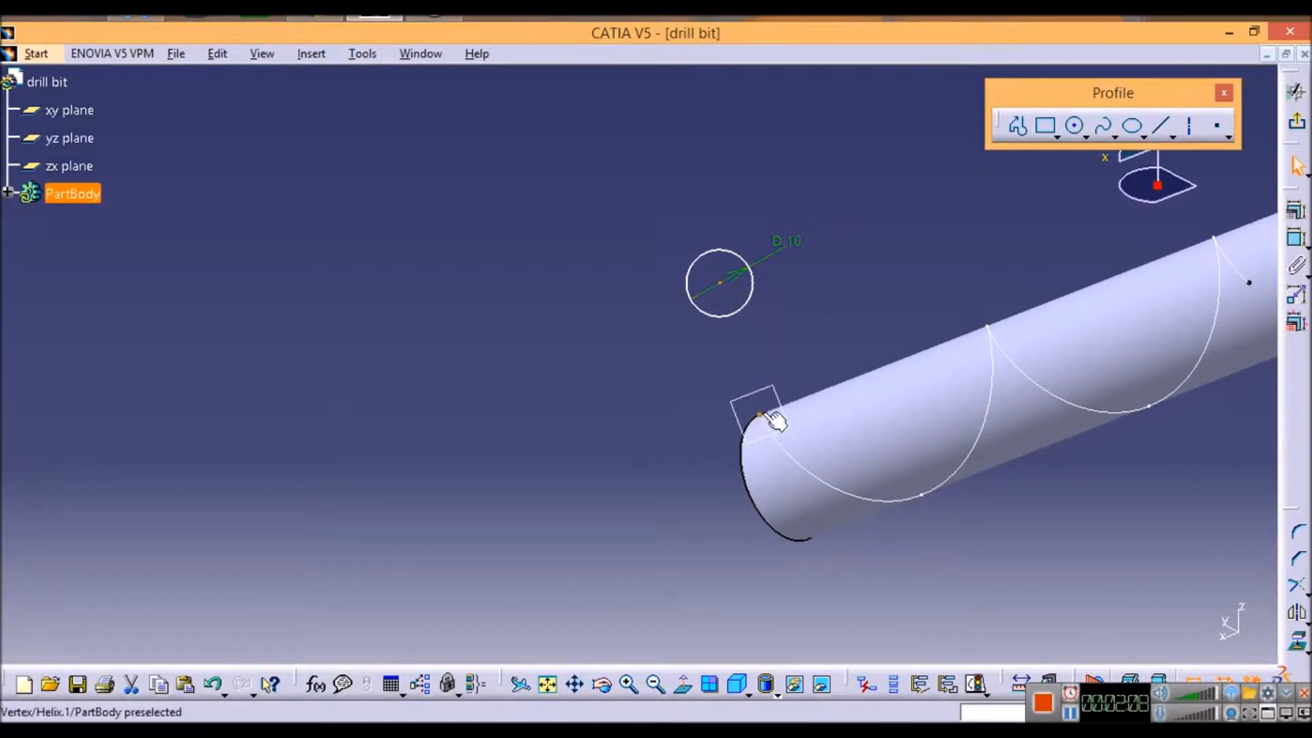
pyautogui.click(1295, 211)
pyautogui.click(1207, 451)
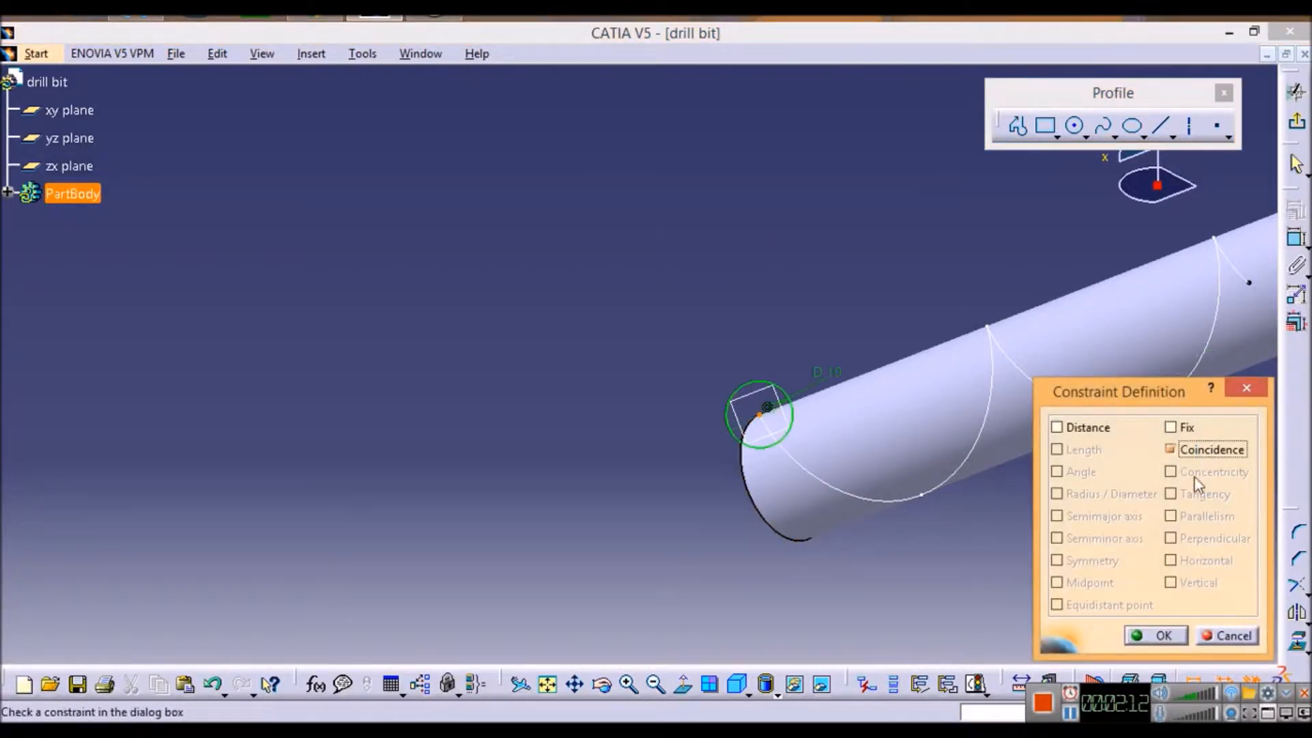
pyautogui.click(1162, 635)
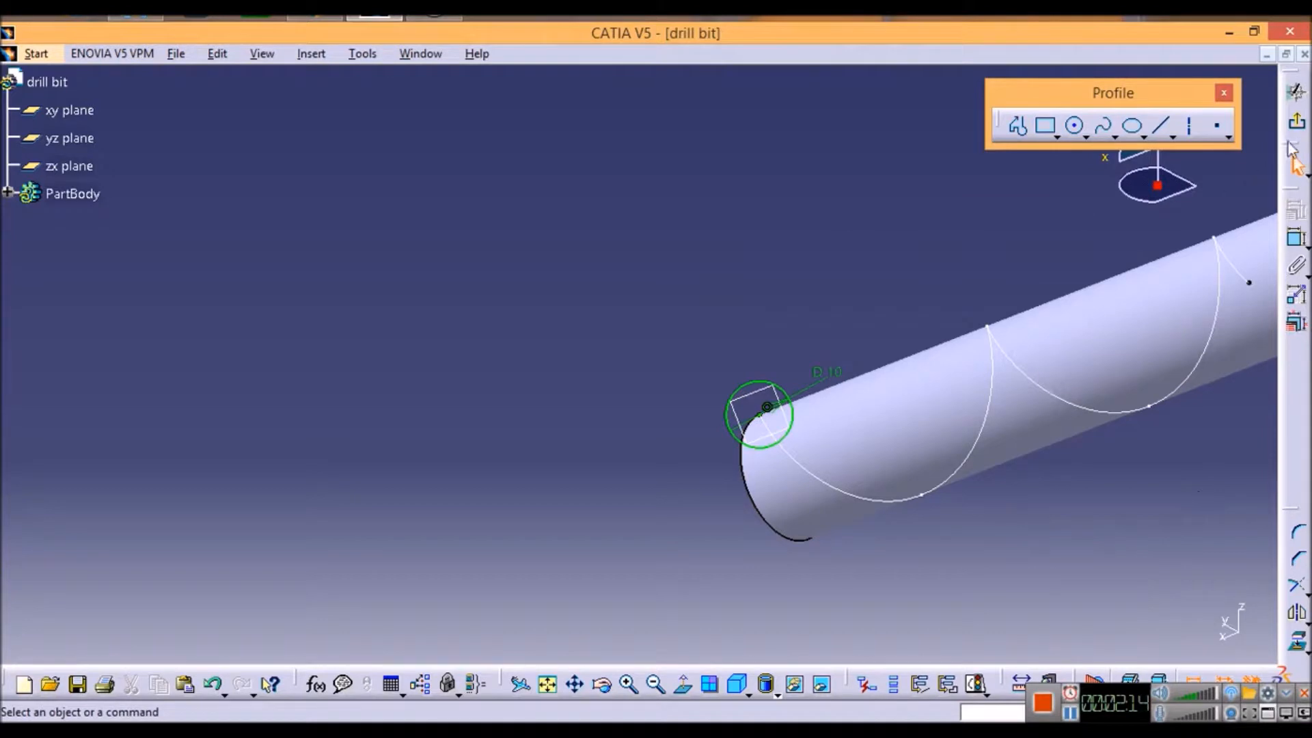
pyautogui.click(1298, 127)
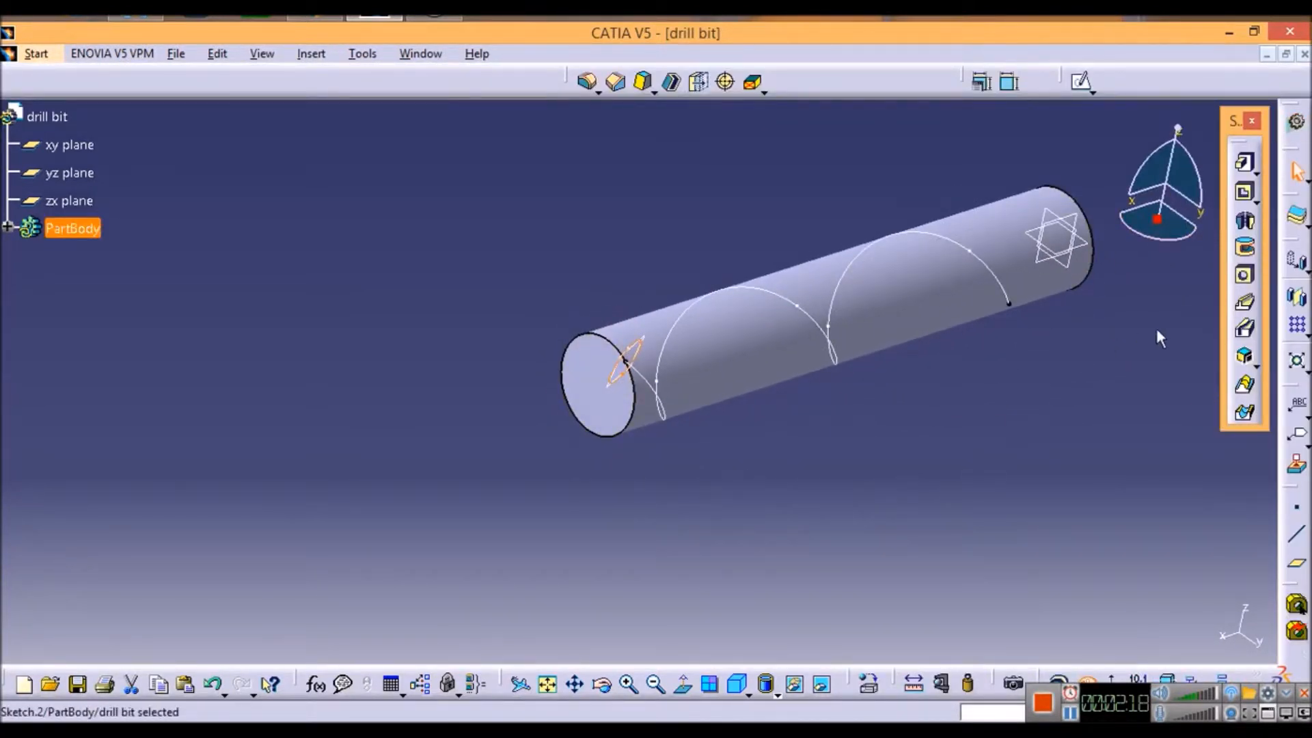
# Step: Cut a slot in the cylinder with the circle sketch as profile and the helix as center curve, keeping the angle
pyautogui.click(1247, 331)
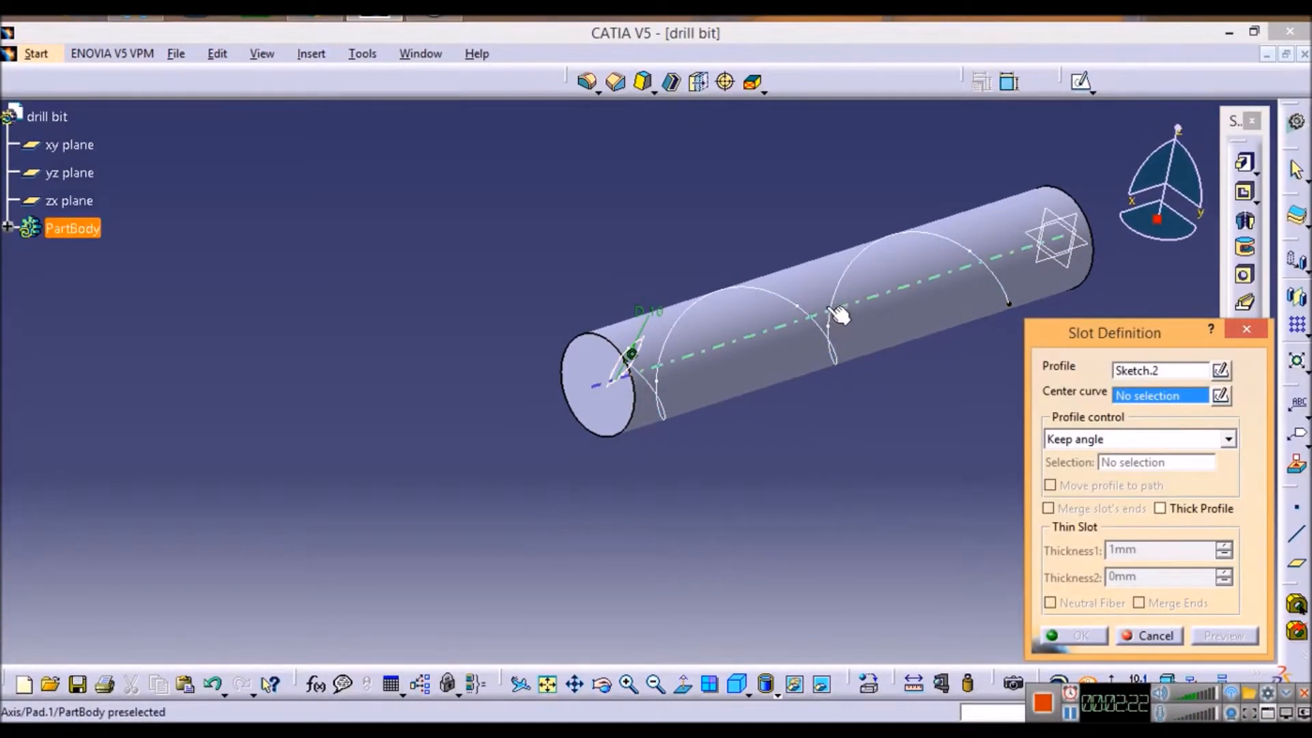
pyautogui.click(836, 281)
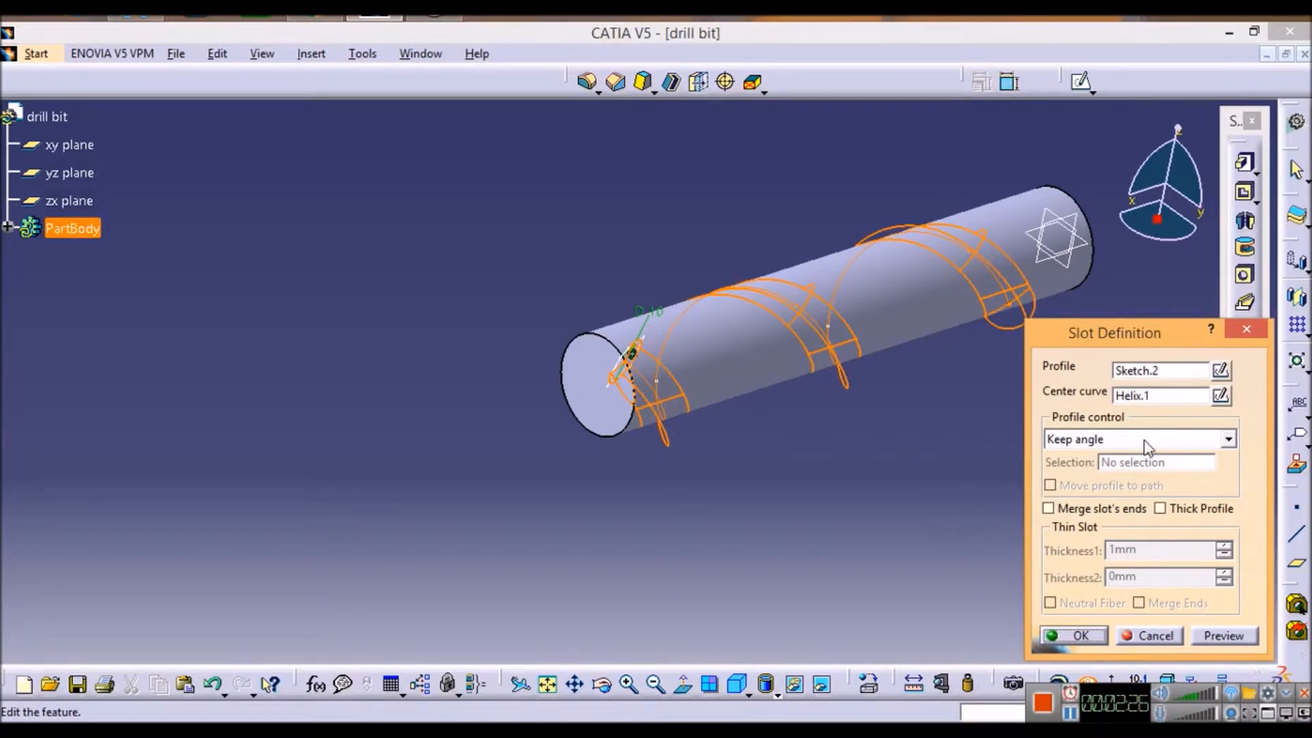
pyautogui.click(1217, 637)
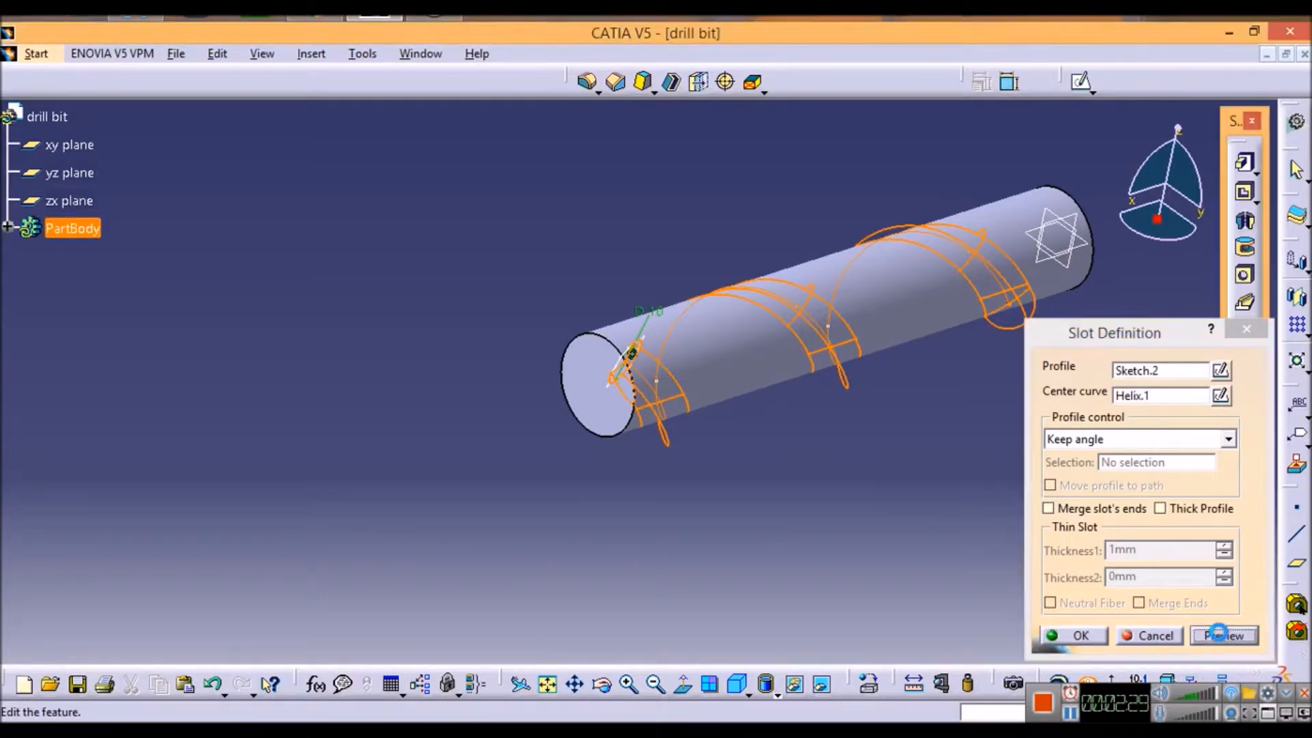
pyautogui.click(1077, 637)
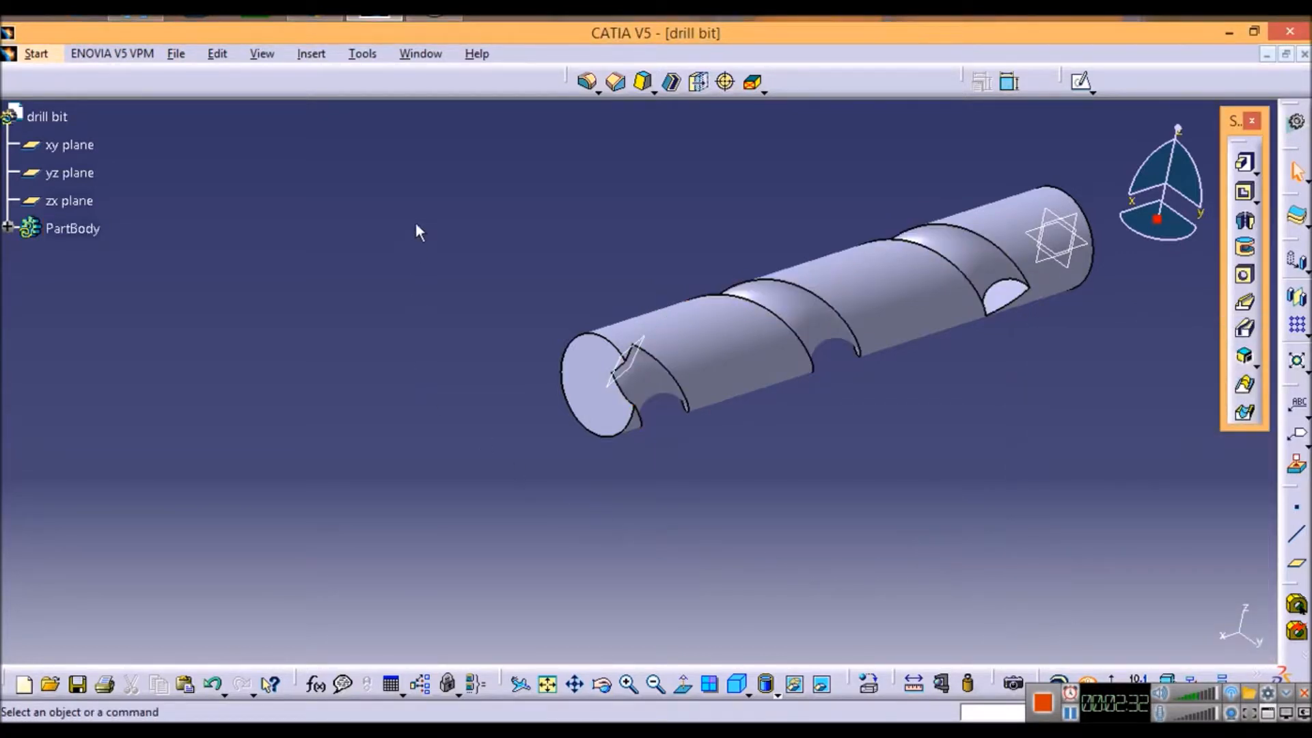
# Step: Hide the plane that is normal to the helix at the cylinder's end
pyautogui.moveTo(419, 219)
pyautogui.mouseDown(button='middle')
pyautogui.moveTo(433, 293)
pyautogui.moveTo(513, 322)
pyautogui.moveTo(777, 314)
pyautogui.moveTo(825, 277)
pyautogui.moveTo(522, 302)
pyautogui.moveTo(975, 301)
pyautogui.mouseUp(button='middle')
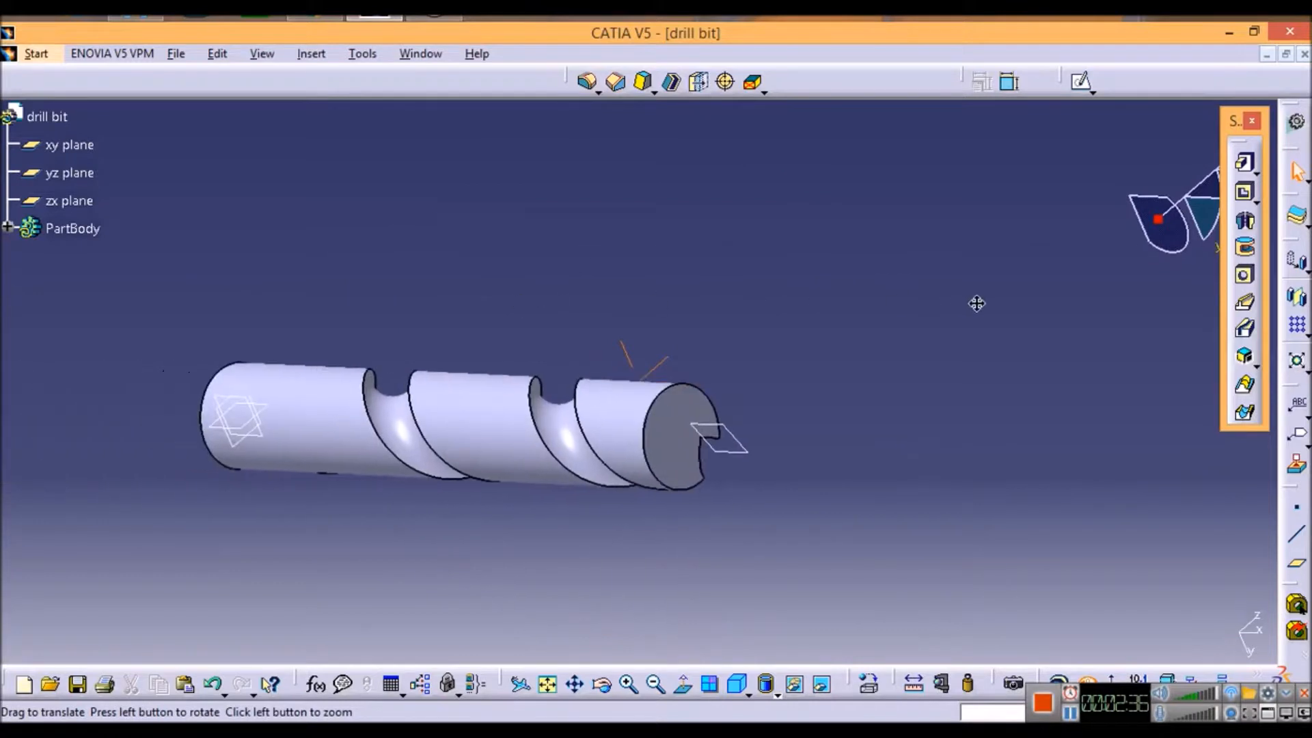
pyautogui.rightClick(754, 457)
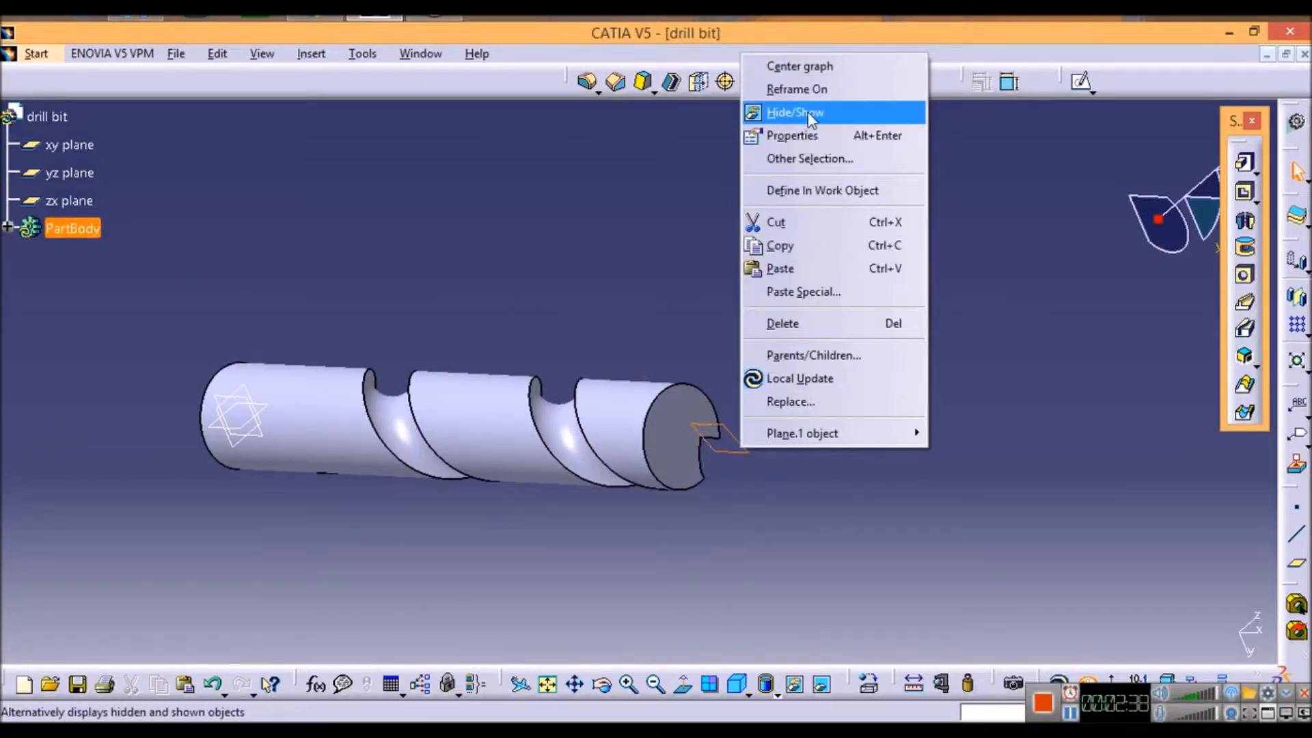
pyautogui.press('Escape')
pyautogui.moveTo(855, 280); pyautogui.dragTo(438, 272, button='middle')
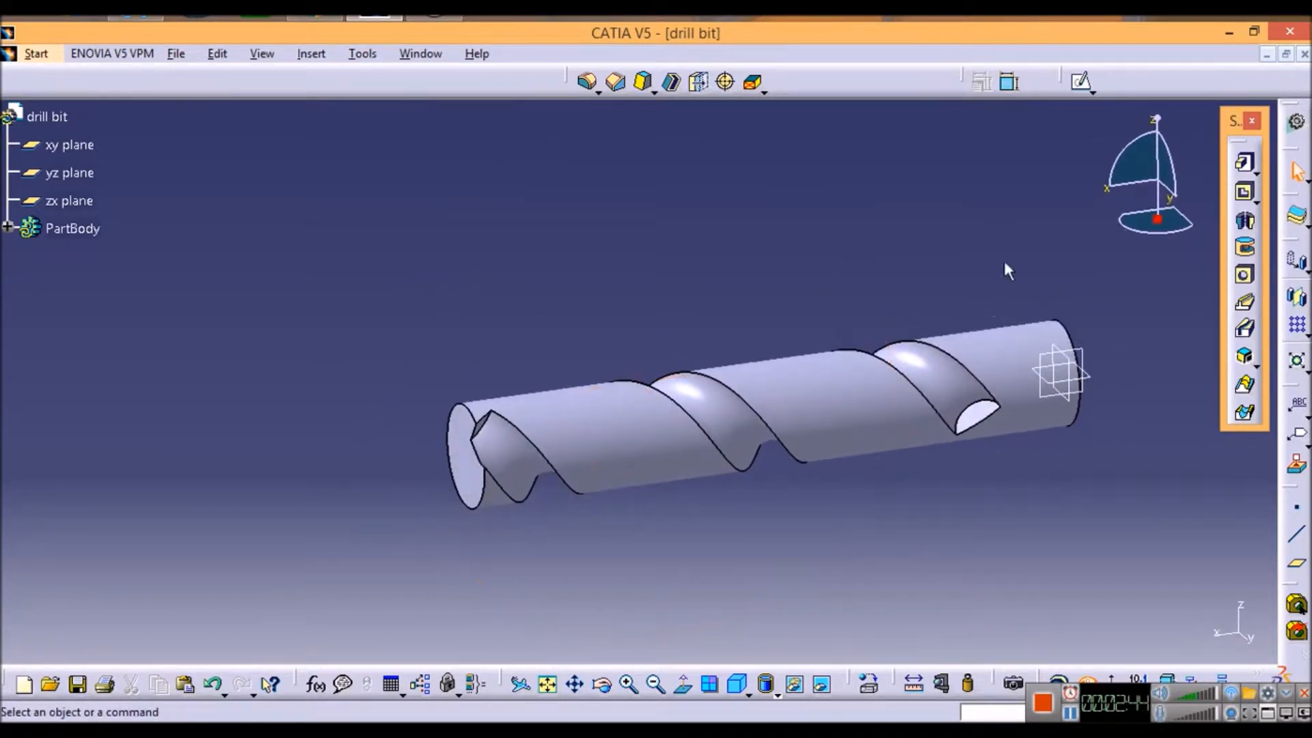
# Step: Begin a circular pattern as a complete crown of 2 instances, with the cylinder's outer face as the reference element
pyautogui.click(1304, 332)
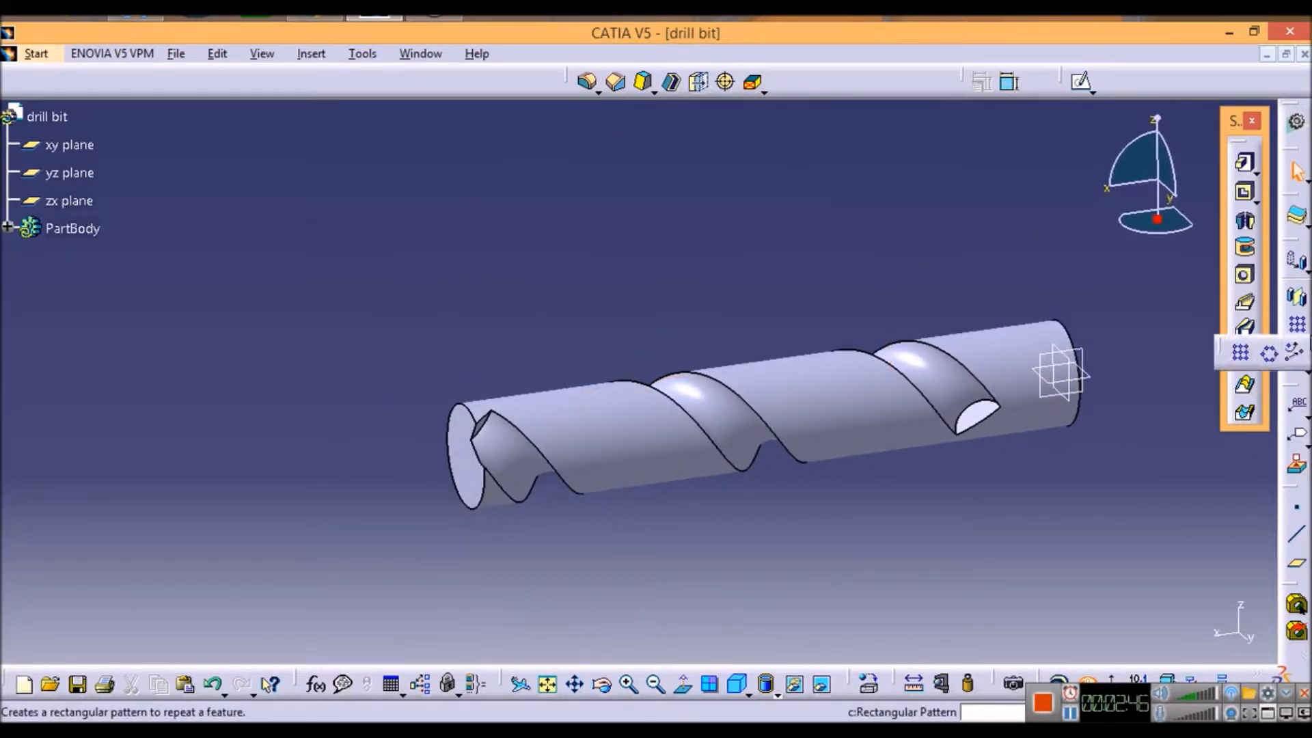
pyautogui.click(1271, 354)
pyautogui.click(1093, 354)
pyautogui.click(1072, 410)
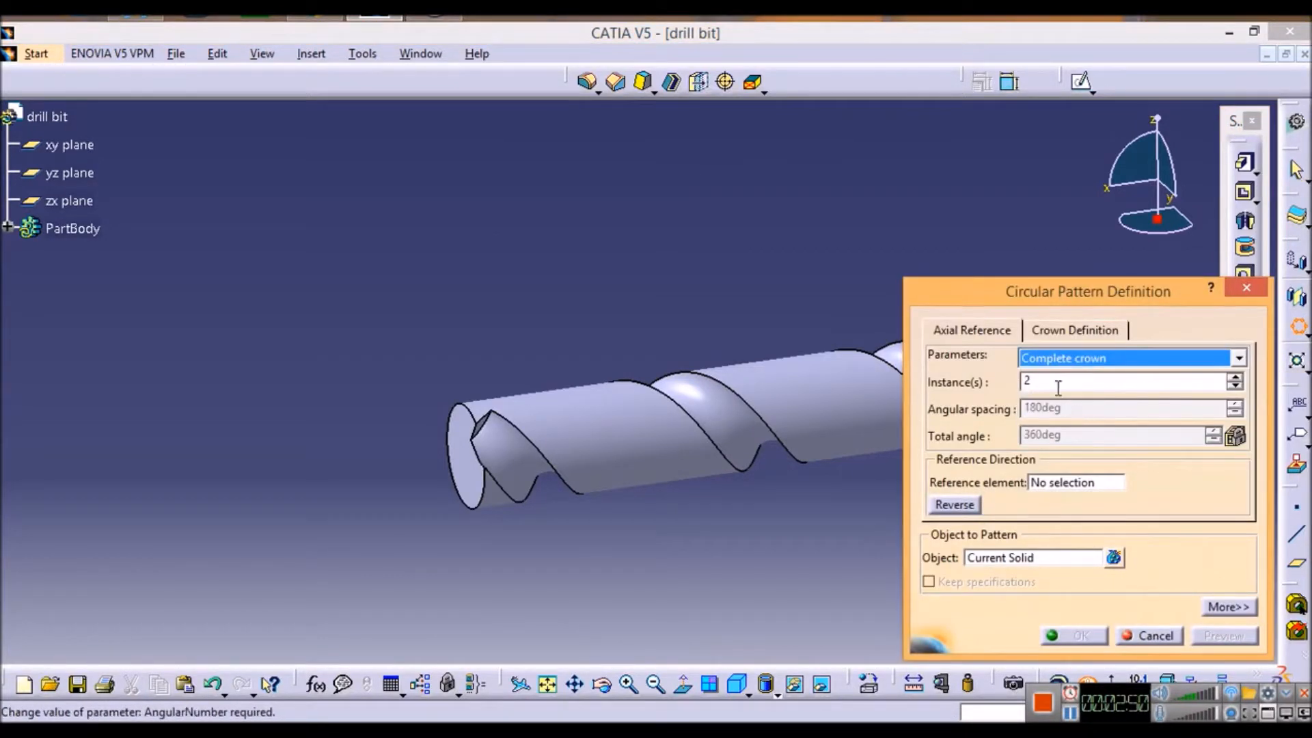
pyautogui.click(1051, 482)
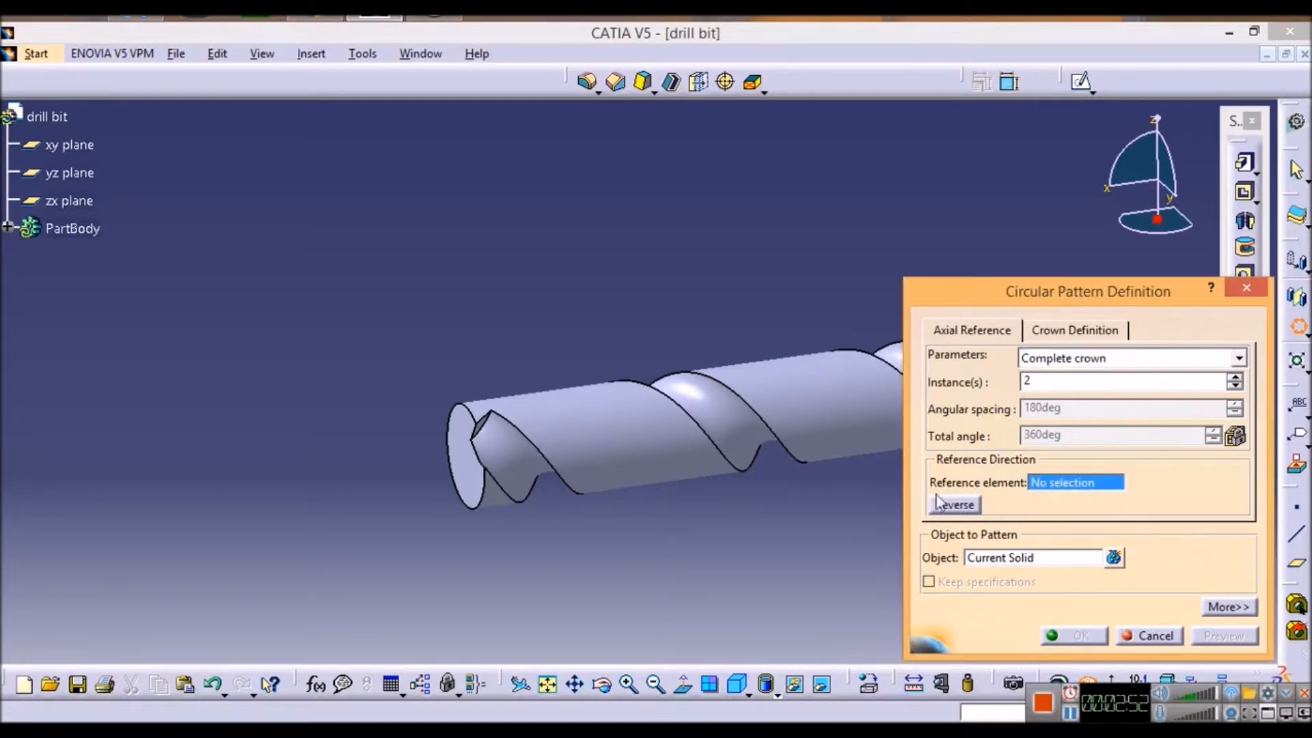
pyautogui.click(830, 409)
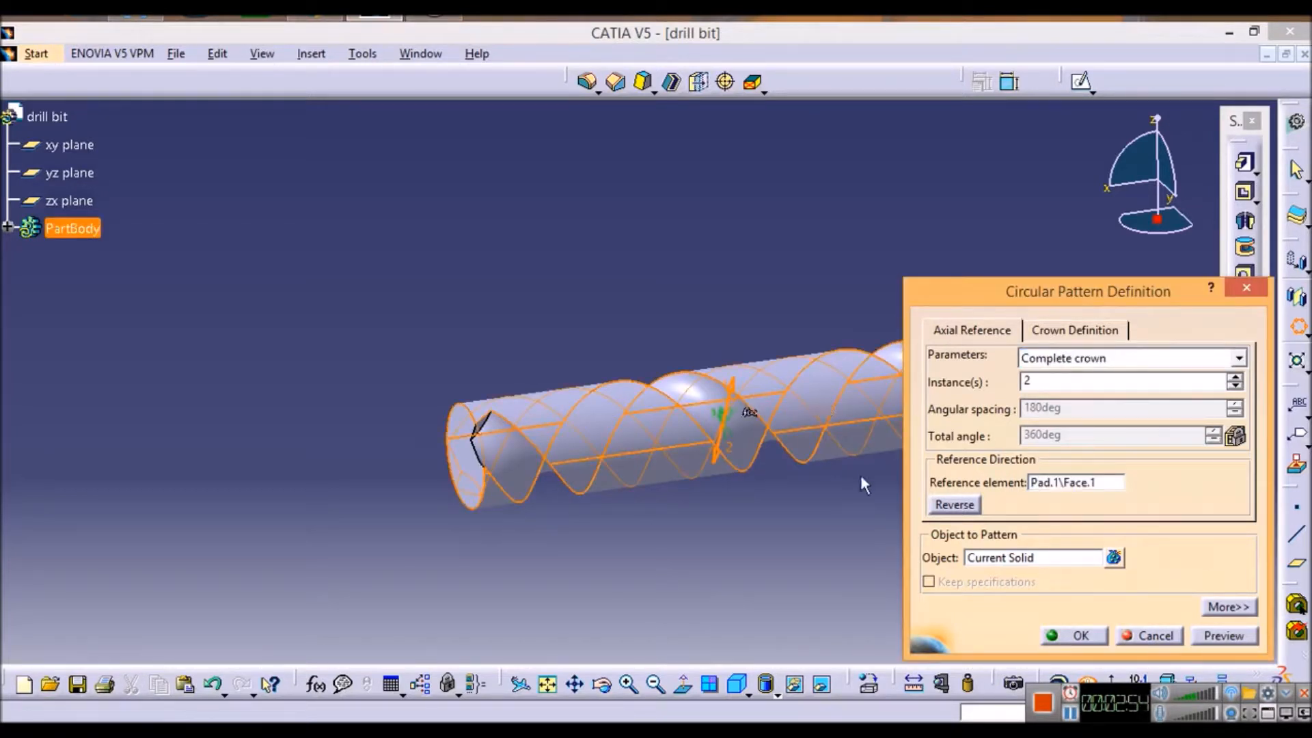
# Step: Choose the helical slot as the object to pattern, preview it and create the circular pattern
pyautogui.click(993, 559)
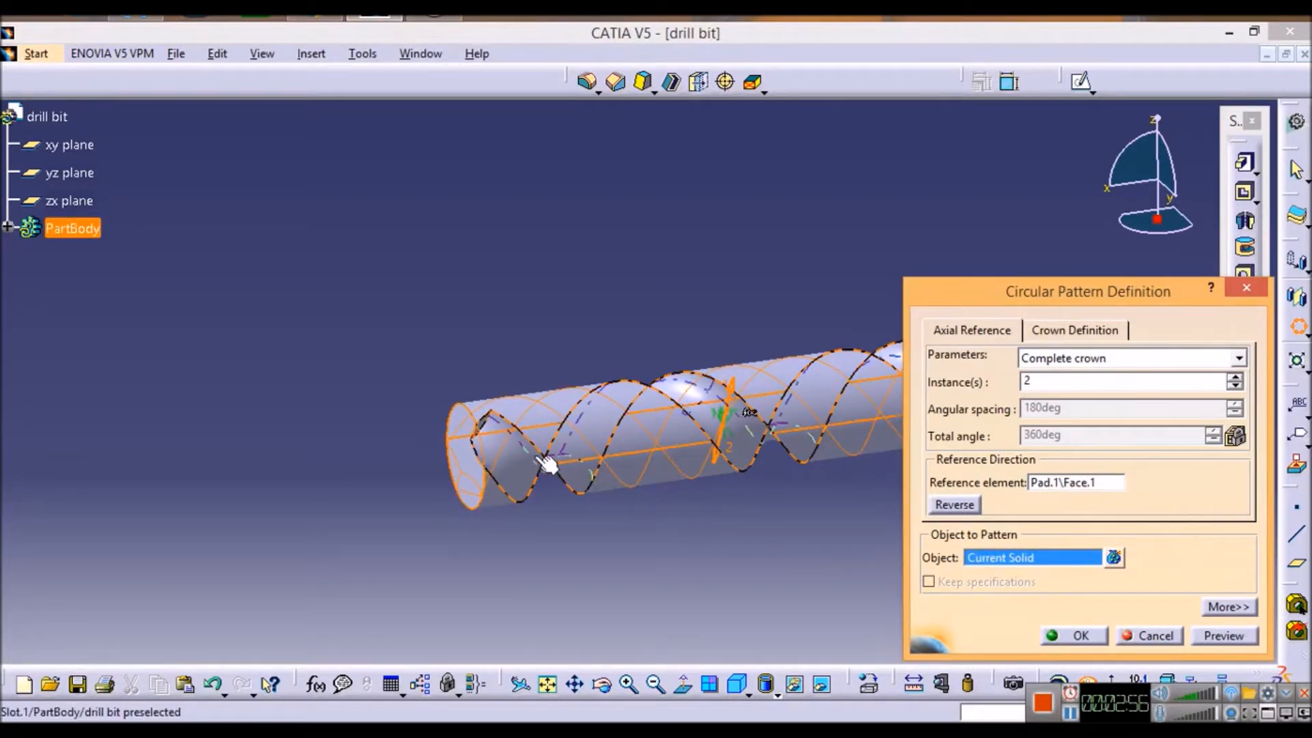
pyautogui.click(8, 227)
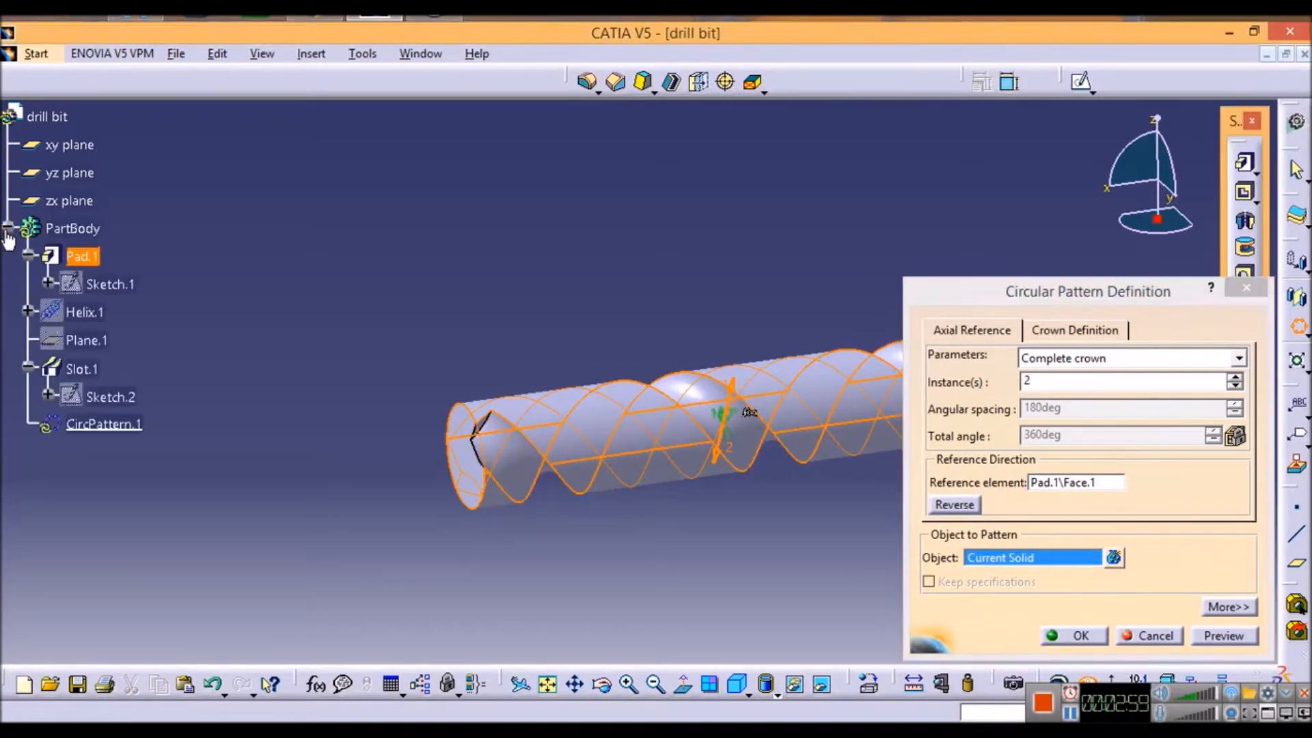
pyautogui.click(82, 369)
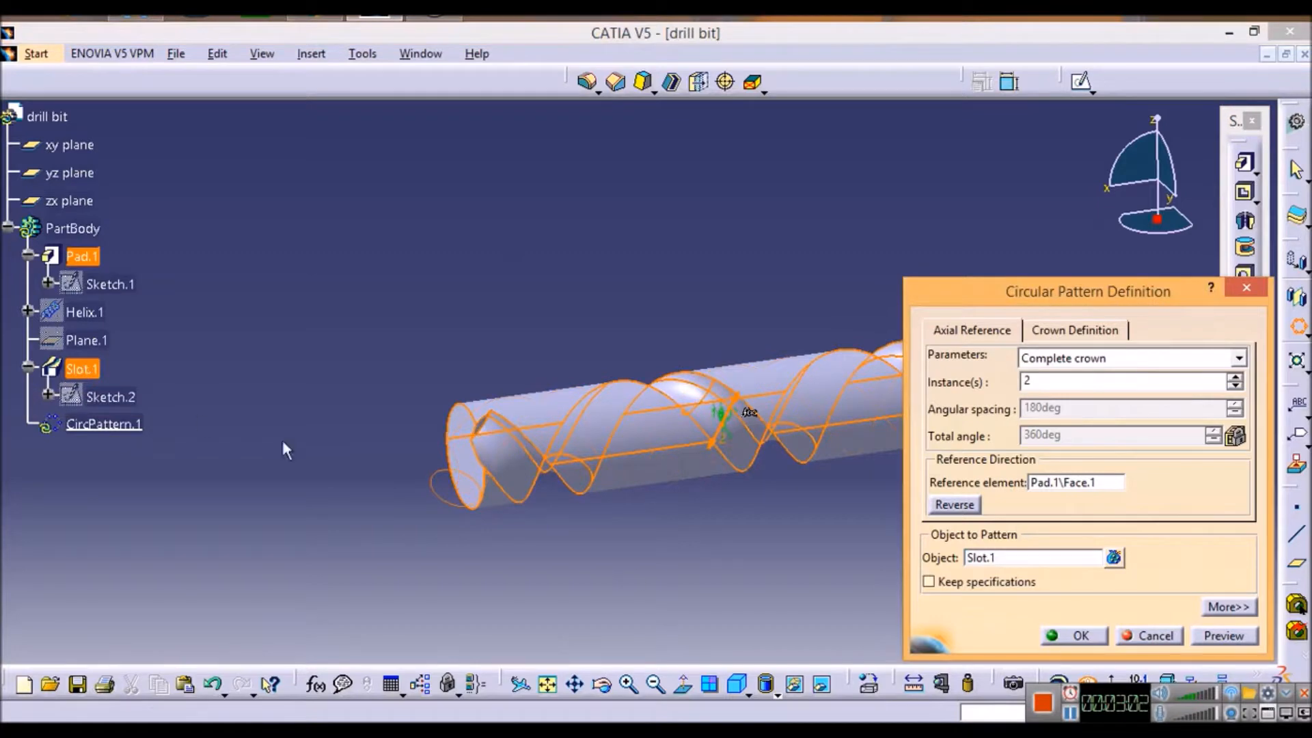
pyautogui.click(1224, 639)
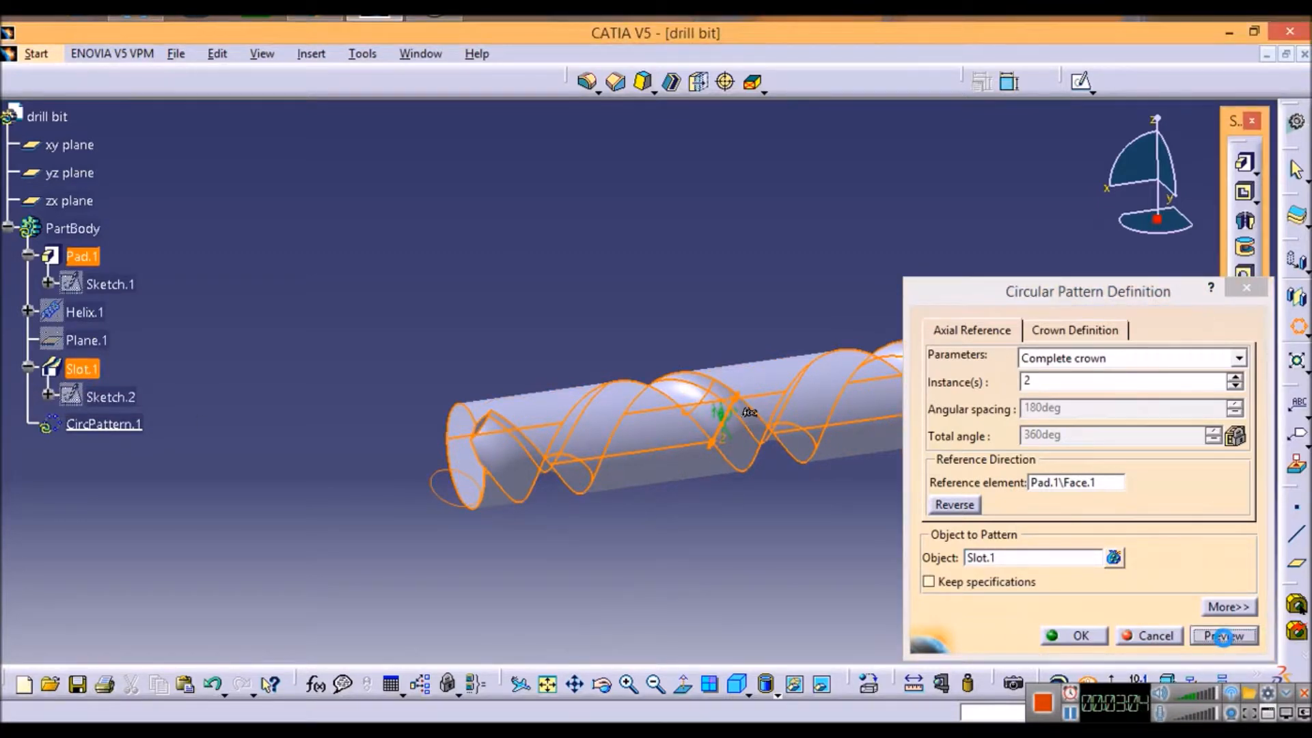
pyautogui.click(1068, 639)
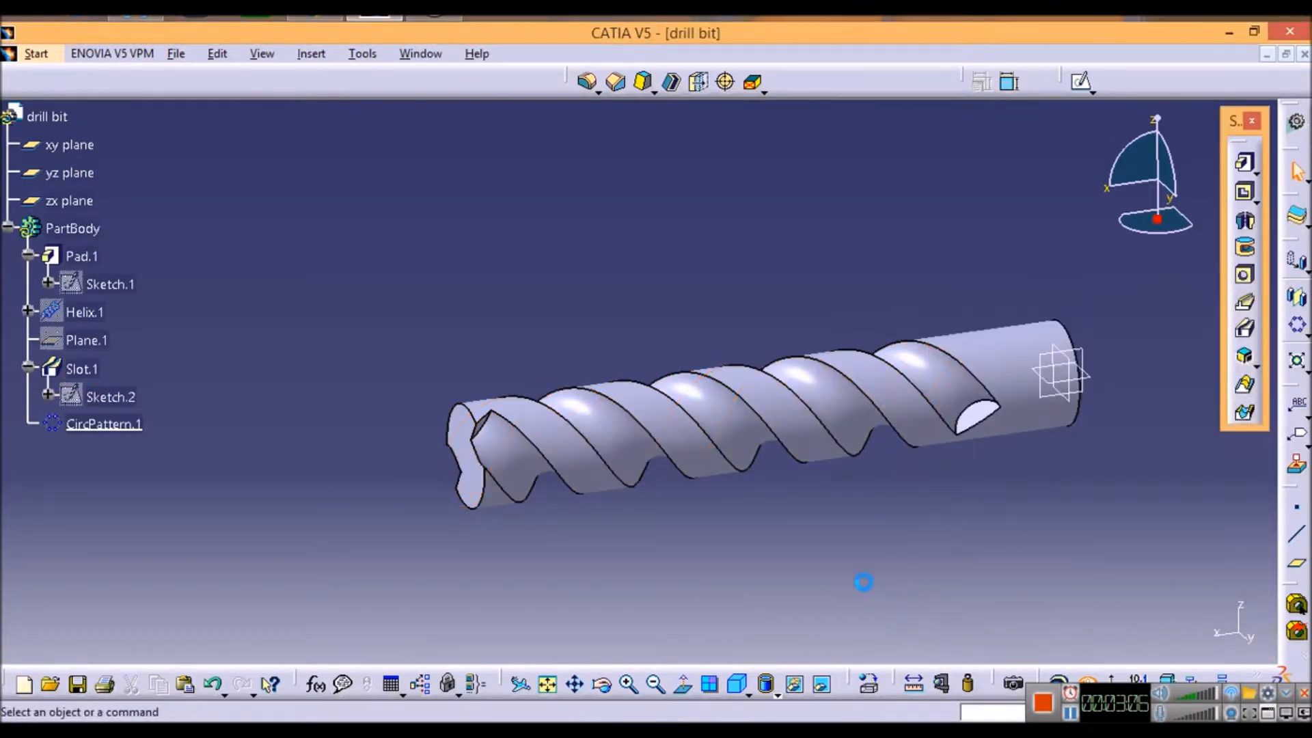
# Step: Sketch a closed right triangle over the upper corner of the drill's fluted end, with its lowest vertex on the horizontal axis
pyautogui.moveTo(712, 205)
pyautogui.mouseDown(button='middle')
pyautogui.moveTo(855, 273)
pyautogui.moveTo(704, 285)
pyautogui.moveTo(837, 272)
pyautogui.mouseUp(button='middle')
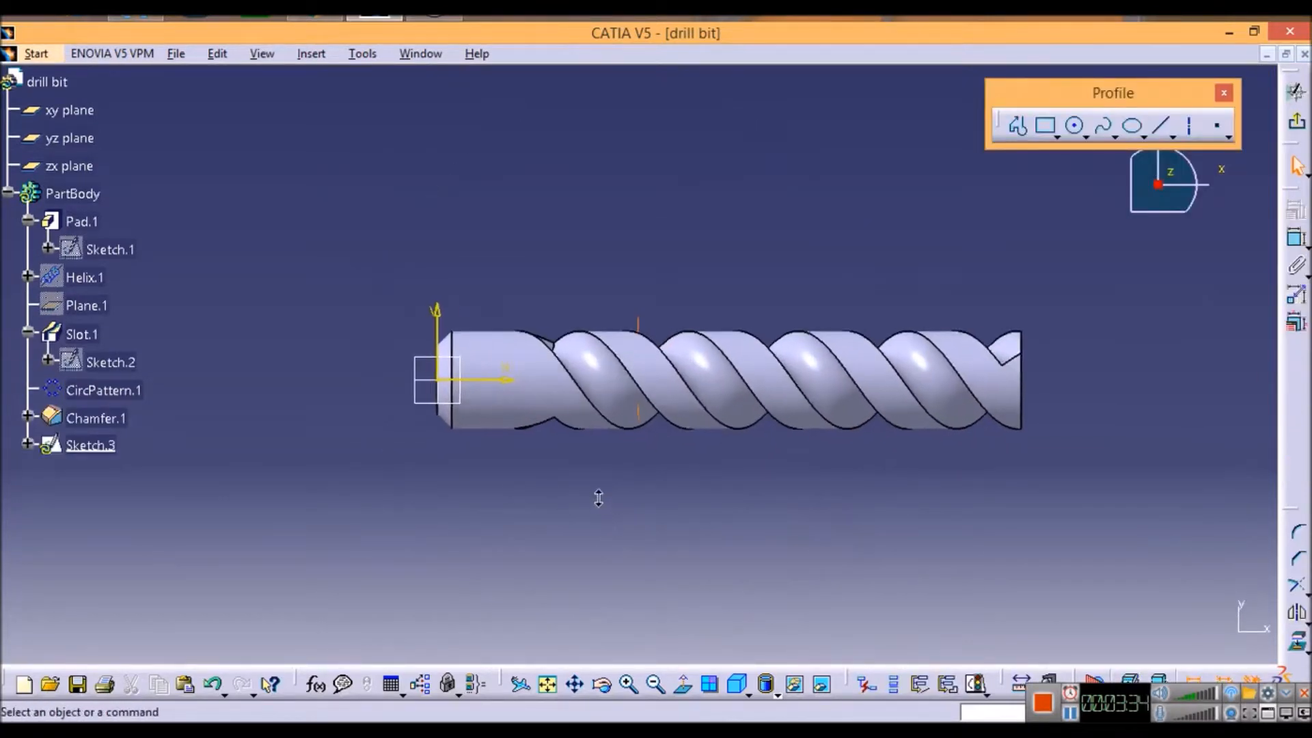
pyautogui.moveTo(641, 571); pyautogui.dragTo(650, 556, button='middle')
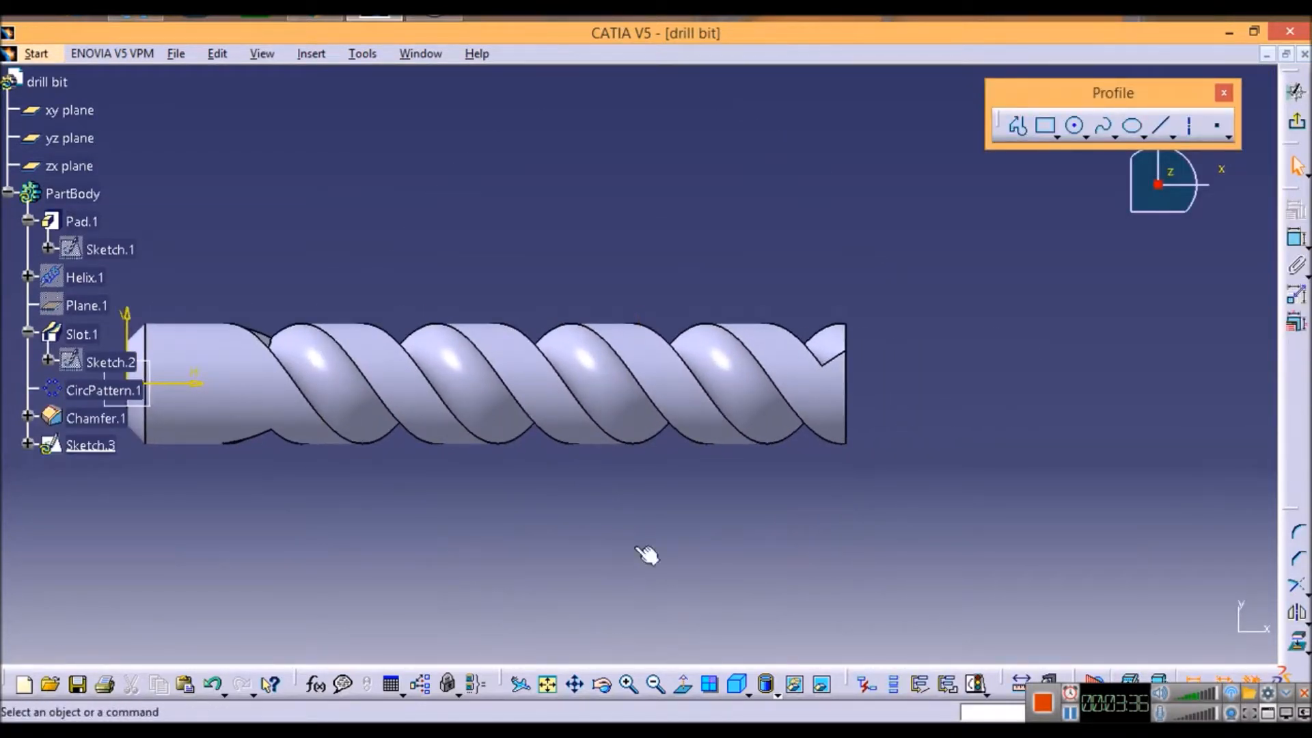
pyautogui.click(1019, 127)
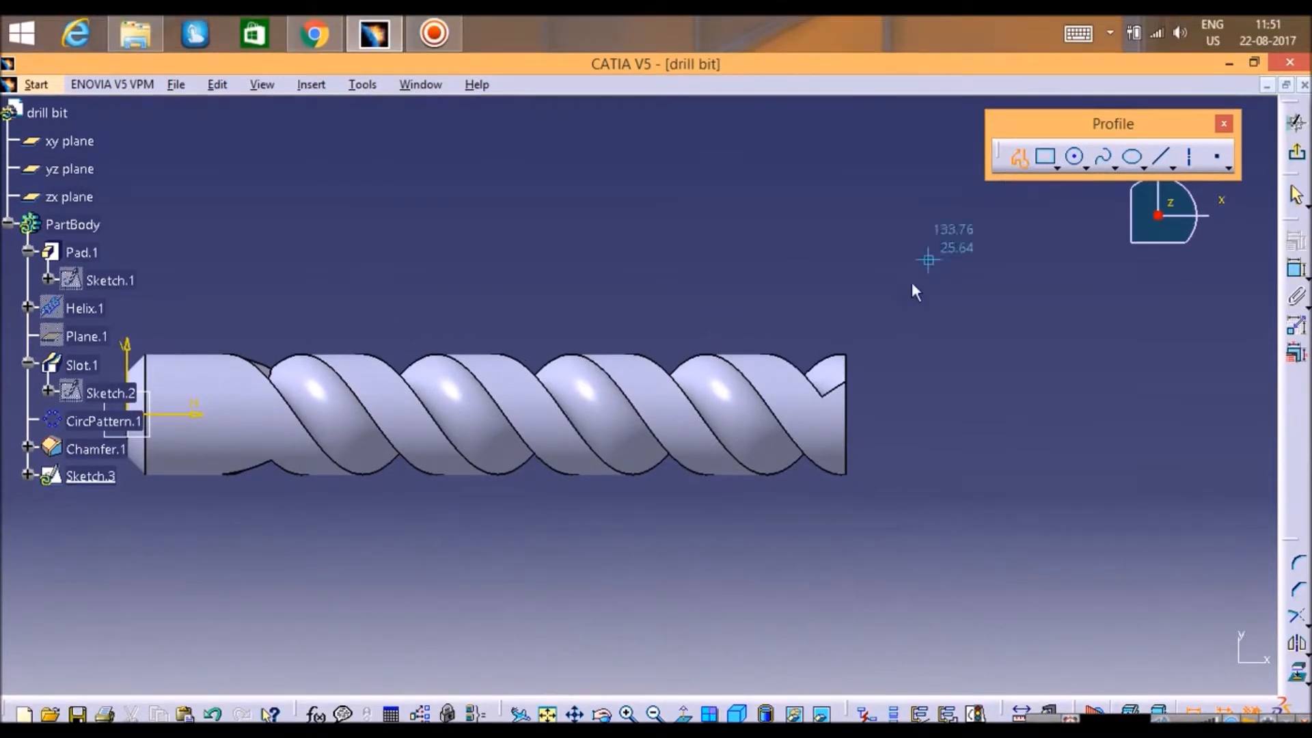
pyautogui.click(860, 412)
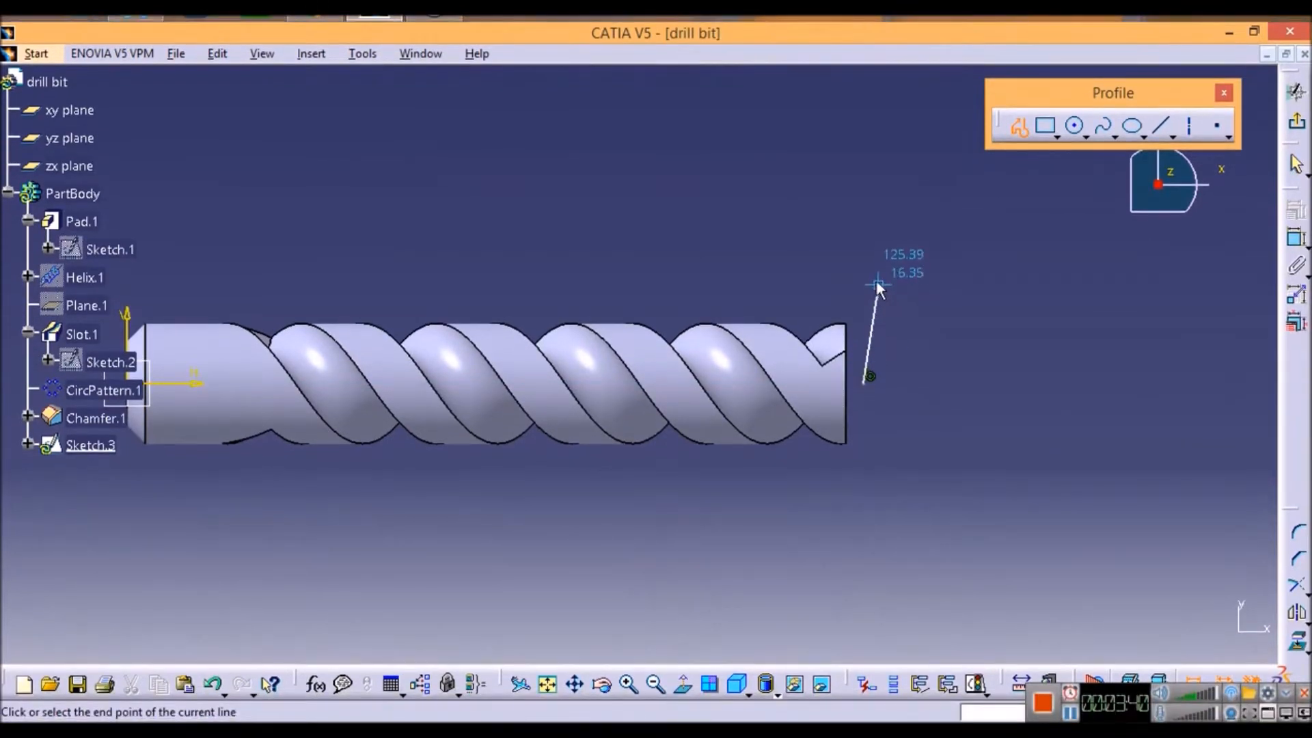
pyautogui.click(864, 294)
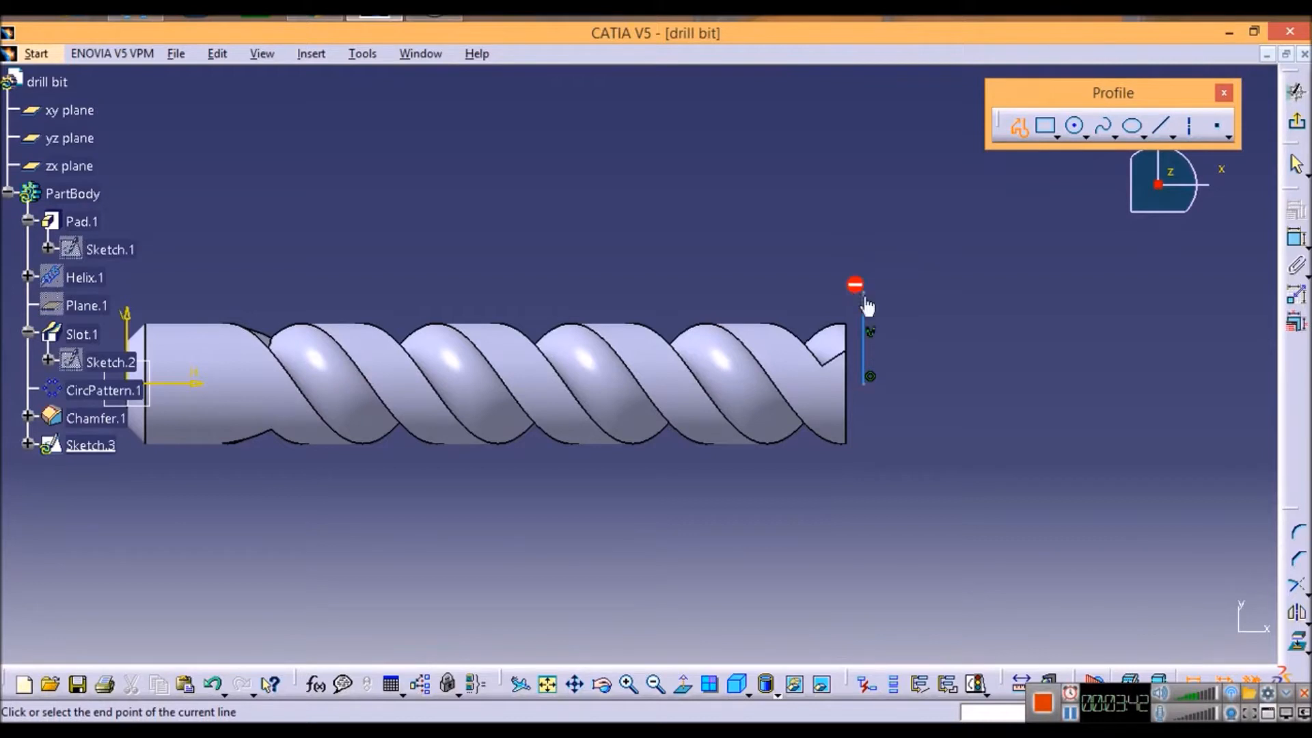
pyautogui.click(804, 294)
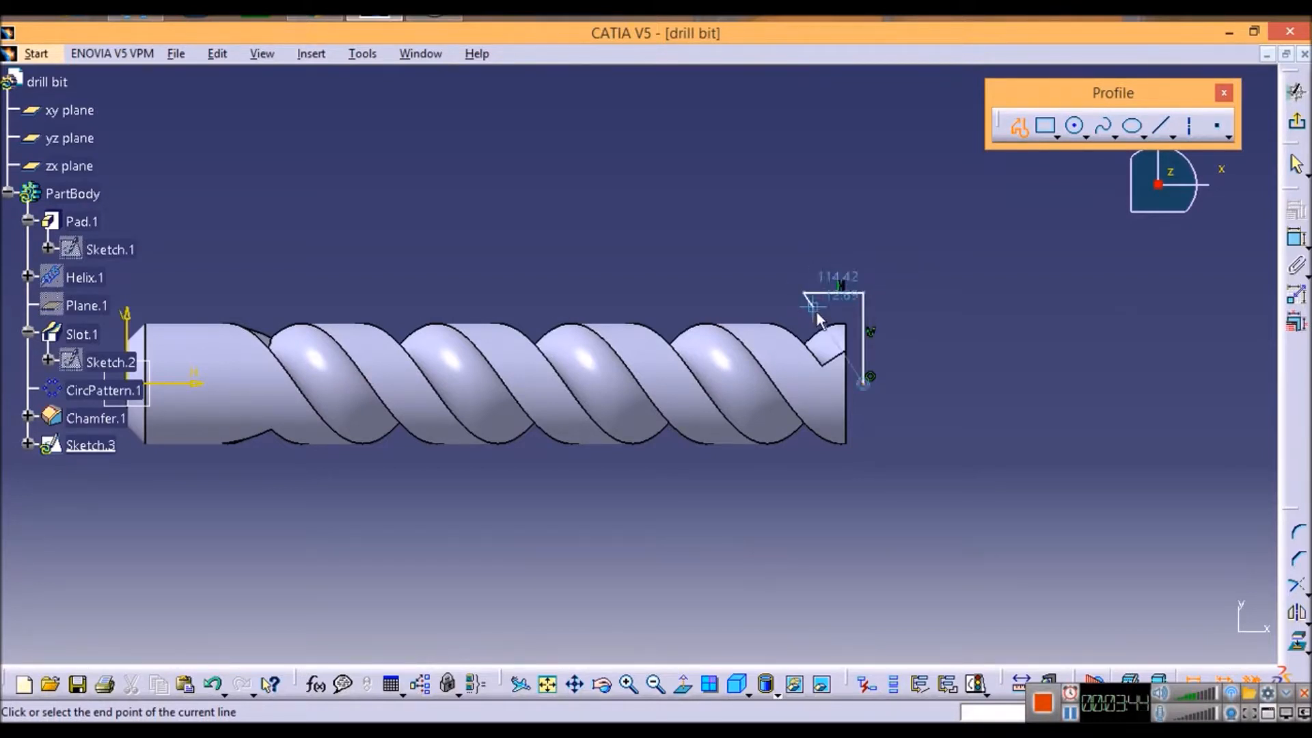
pyautogui.click(868, 388)
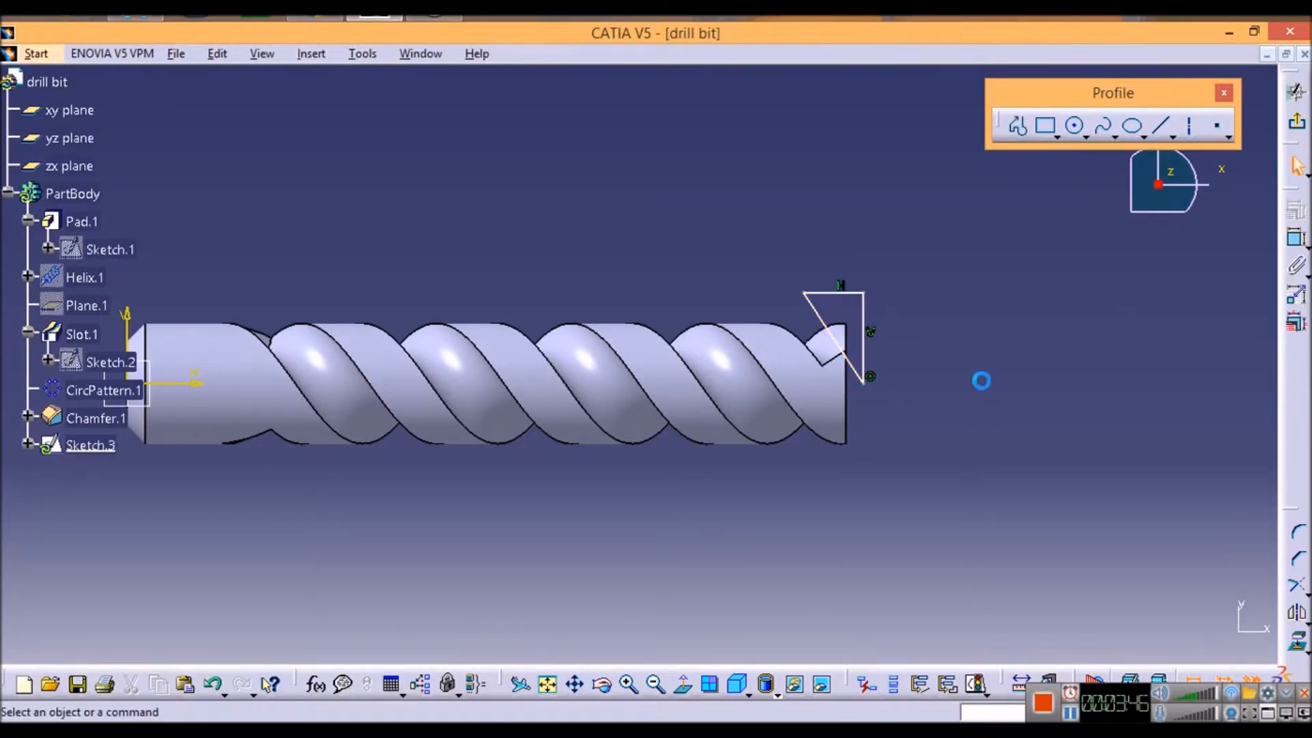
# Step: Make the triangle's lowest vertex coincident with the end edge of the drill's fluted end
pyautogui.click(864, 395)
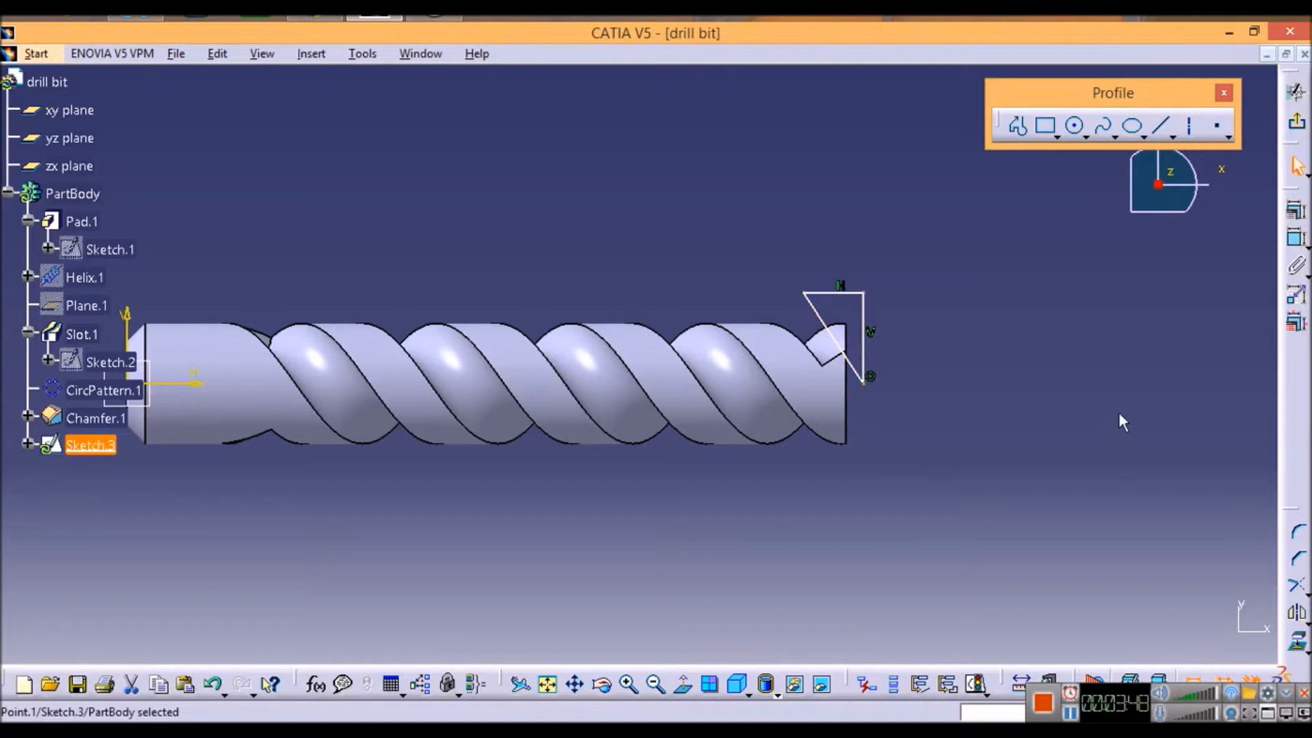
pyautogui.click(855, 396)
pyautogui.click(1296, 209)
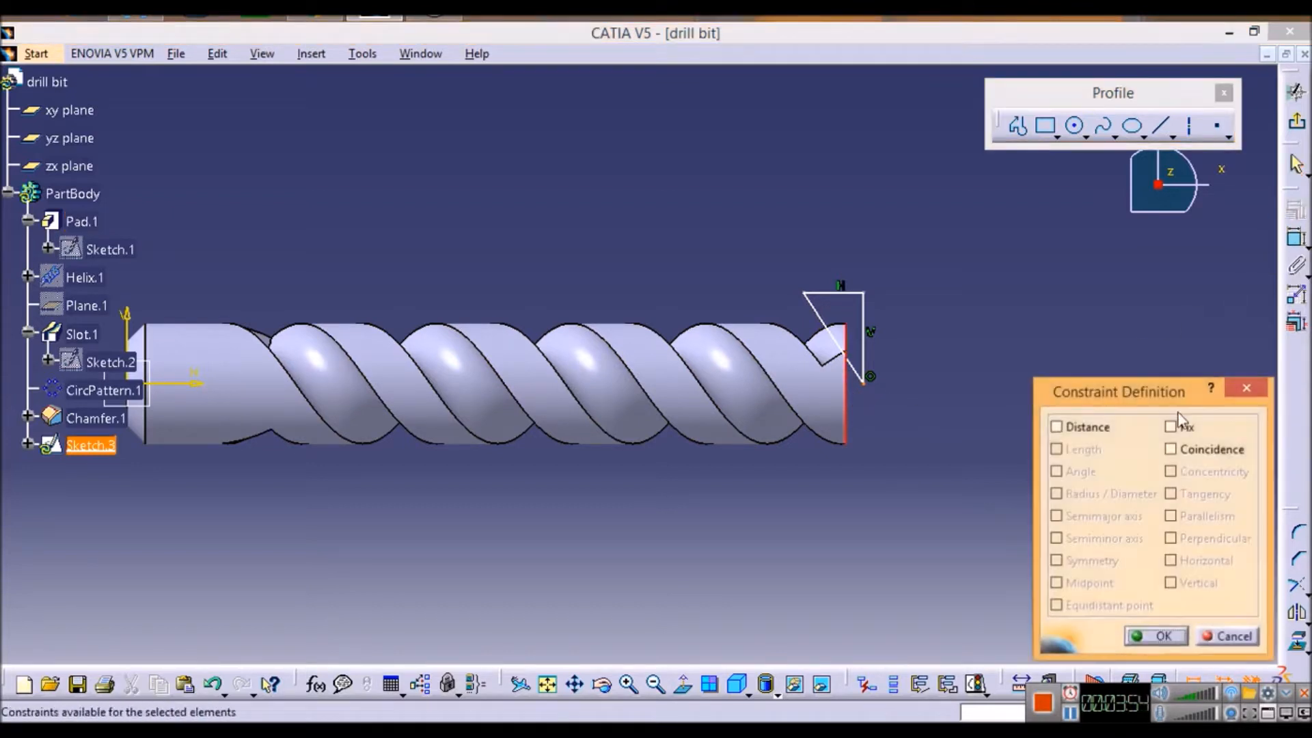
pyautogui.click(1171, 449)
pyautogui.click(1157, 635)
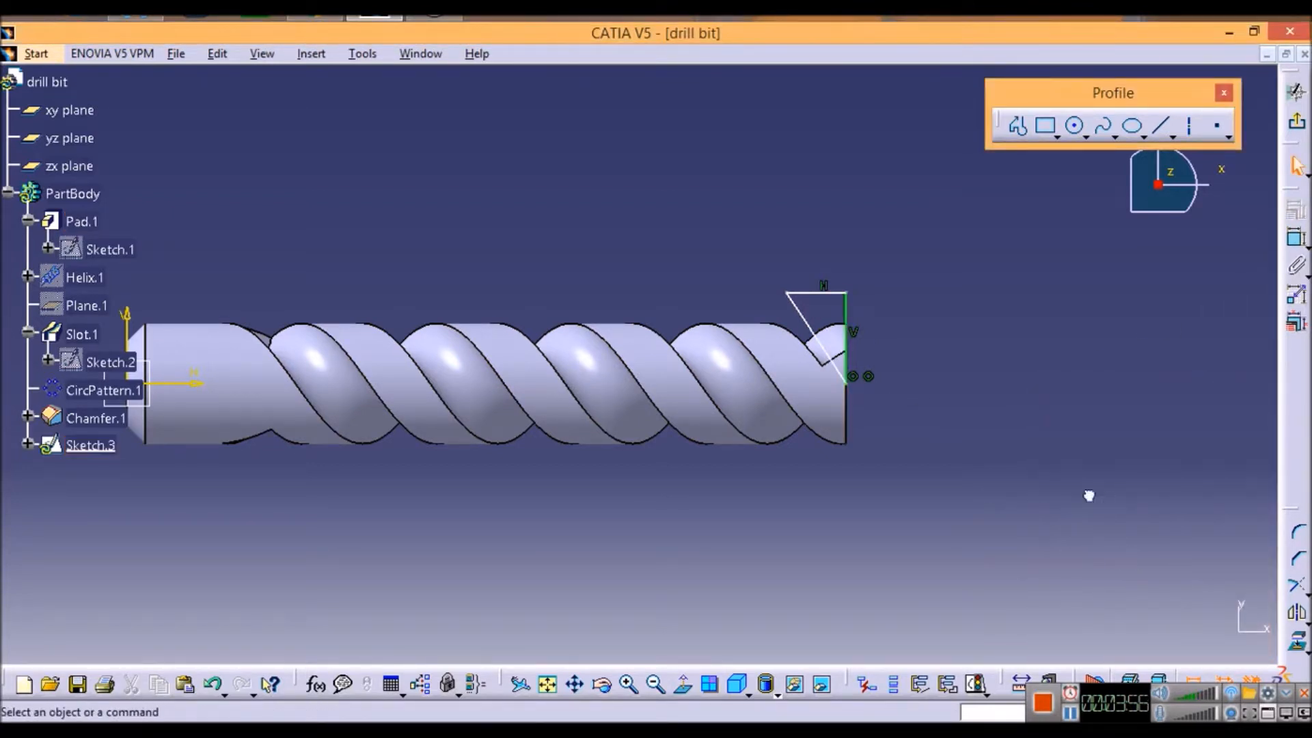
# Step: Dimension the angle between the triangle's slanted and vertical sides and set it to 45 degrees
pyautogui.click(1296, 237)
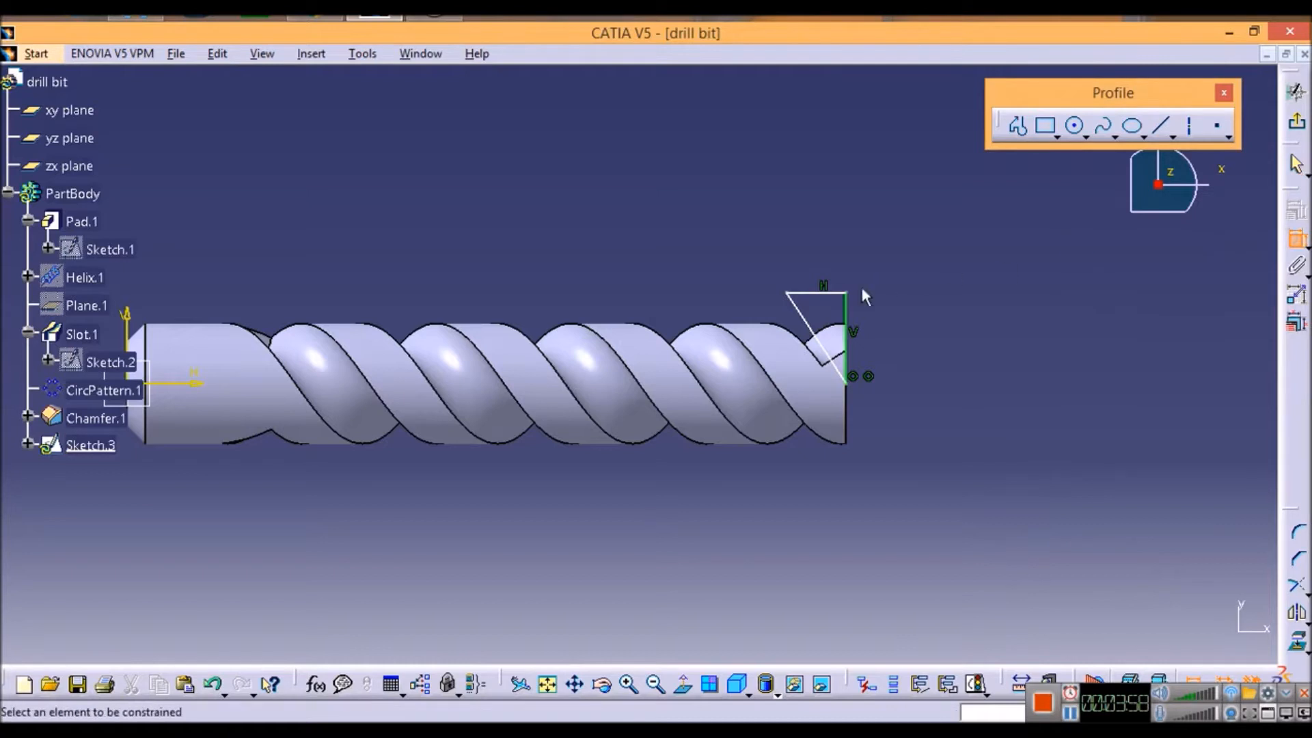
pyautogui.click(810, 327)
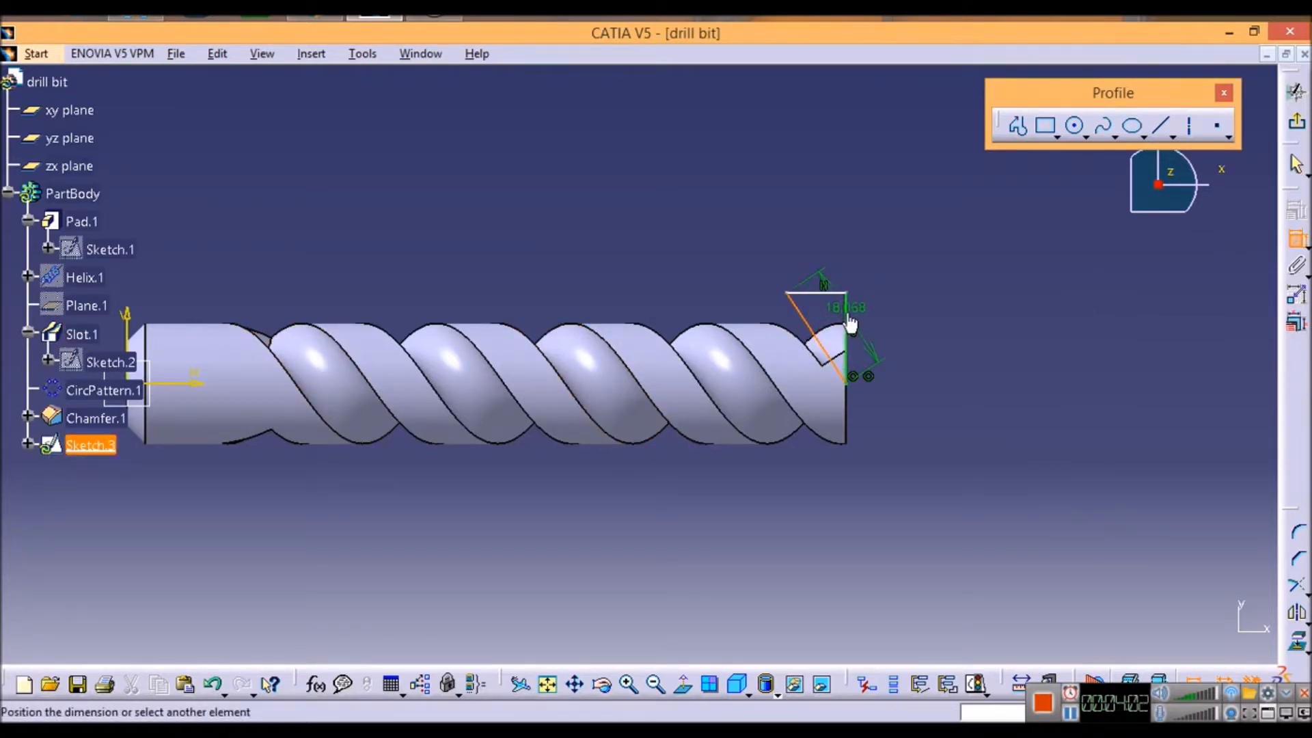
pyautogui.click(849, 312)
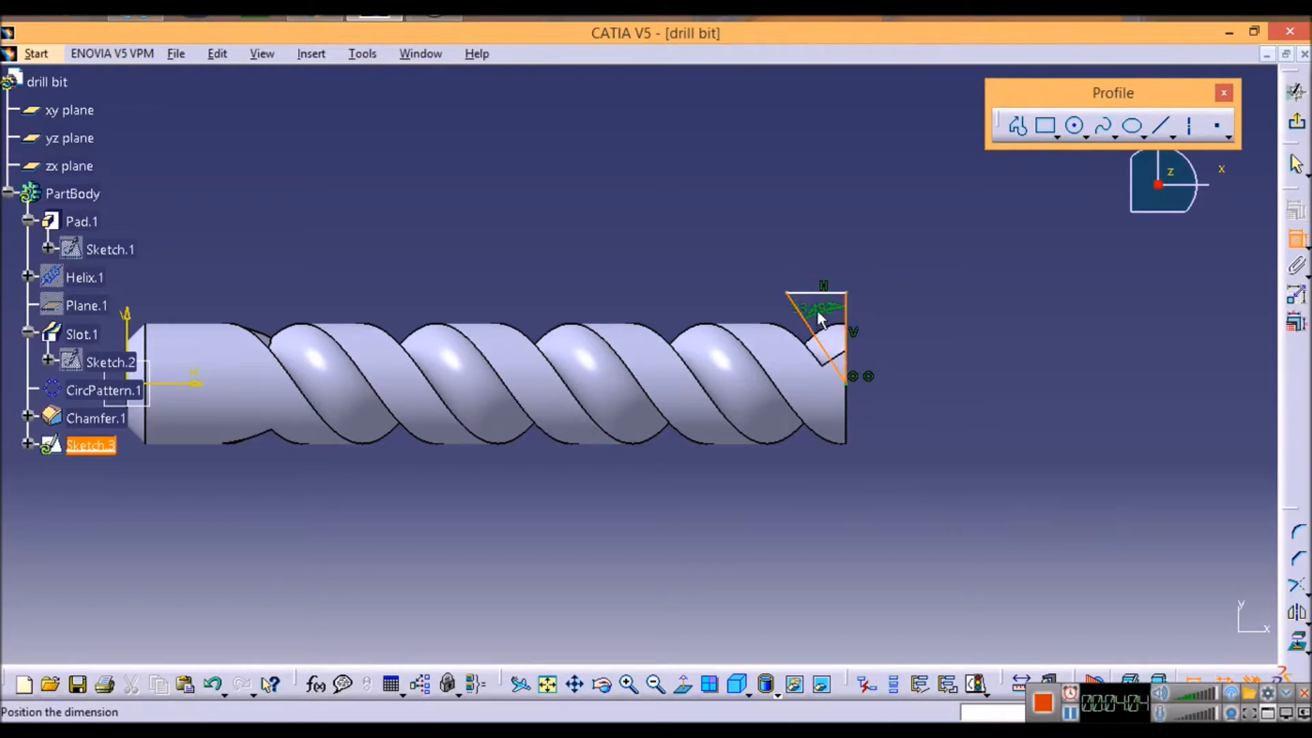
pyautogui.click(798, 266)
pyautogui.doubleClick(795, 261)
pyautogui.write('4')
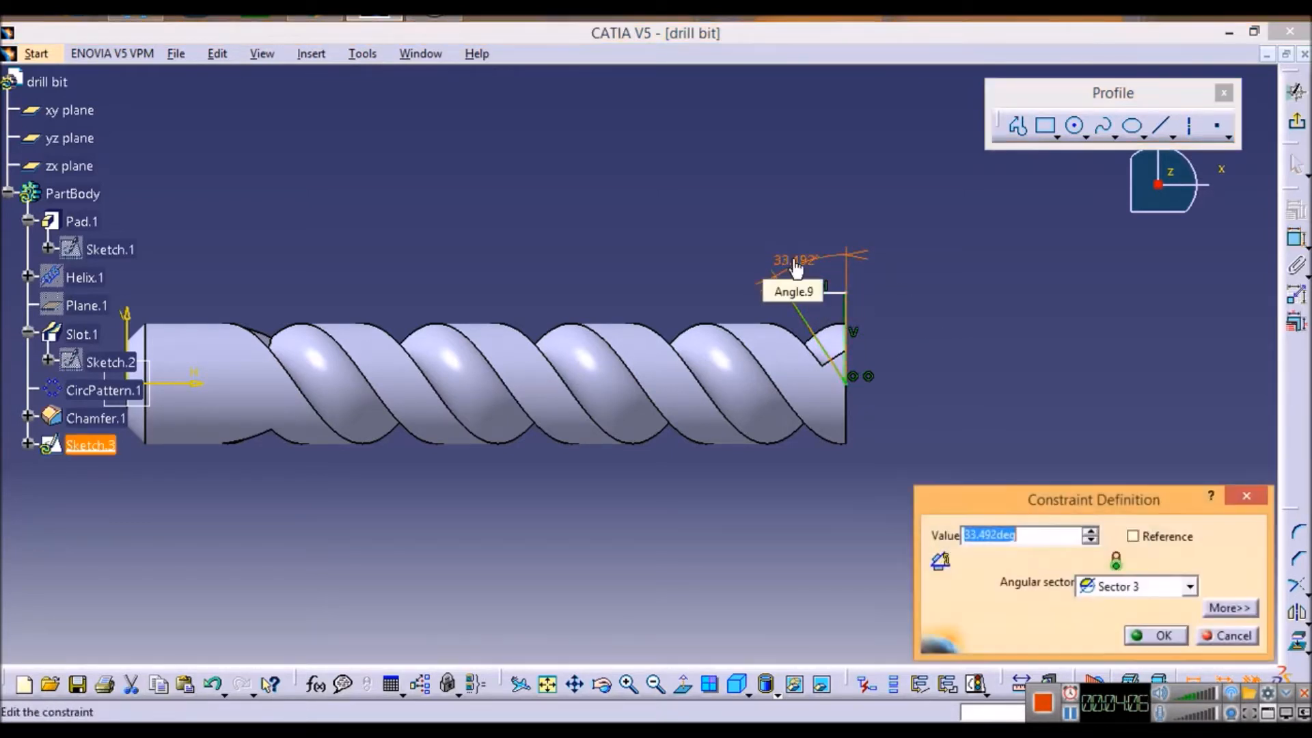
pyautogui.write('5')
pyautogui.press('Return')
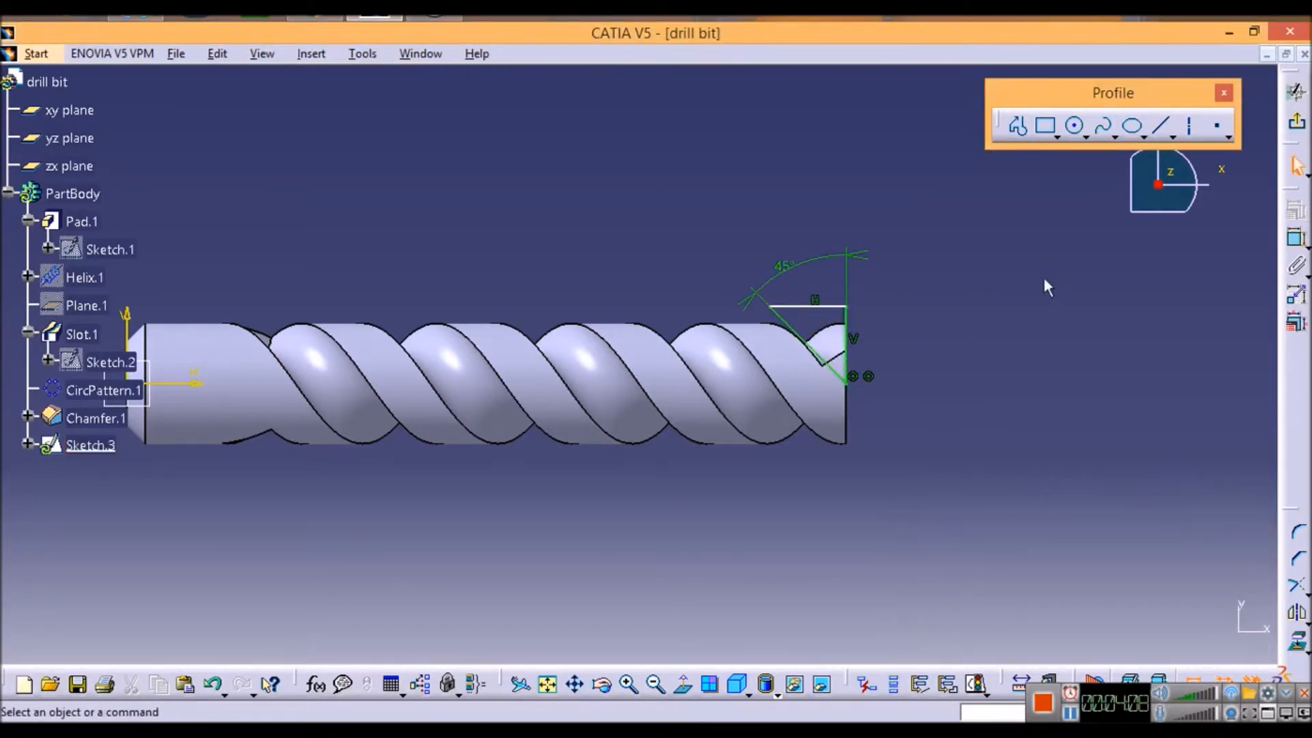
# Step: Finish the sketch and cut the drill's point with a 360-degree groove of the triangle about the X axis
pyautogui.click(1296, 127)
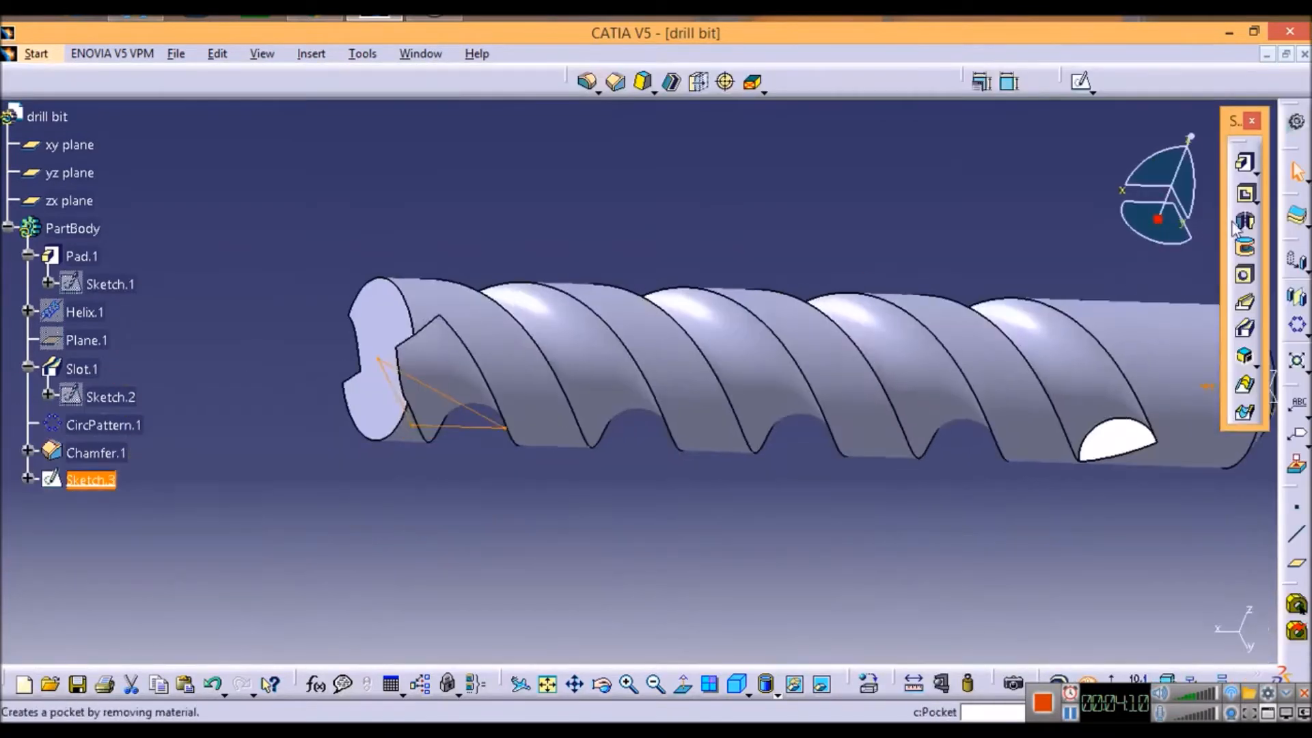
pyautogui.moveTo(1069, 301); pyautogui.dragTo(978, 414, button='middle')
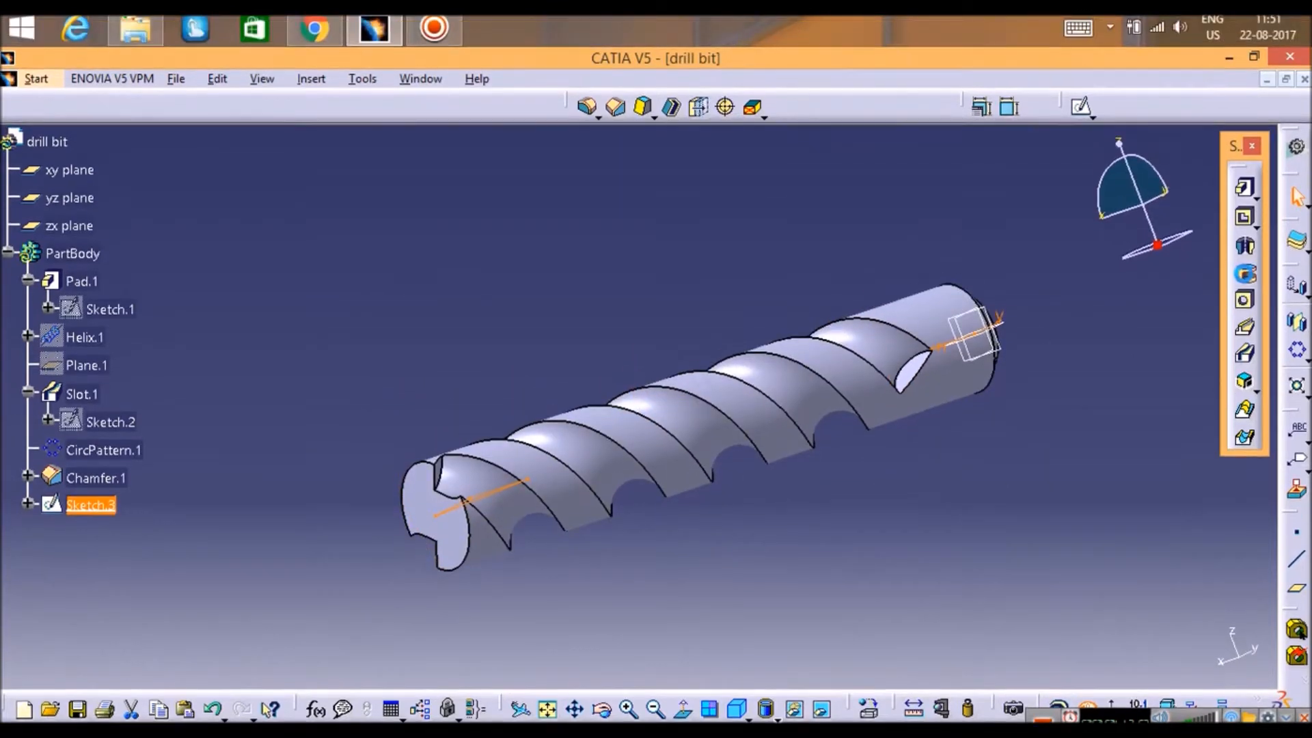
pyautogui.click(1245, 251)
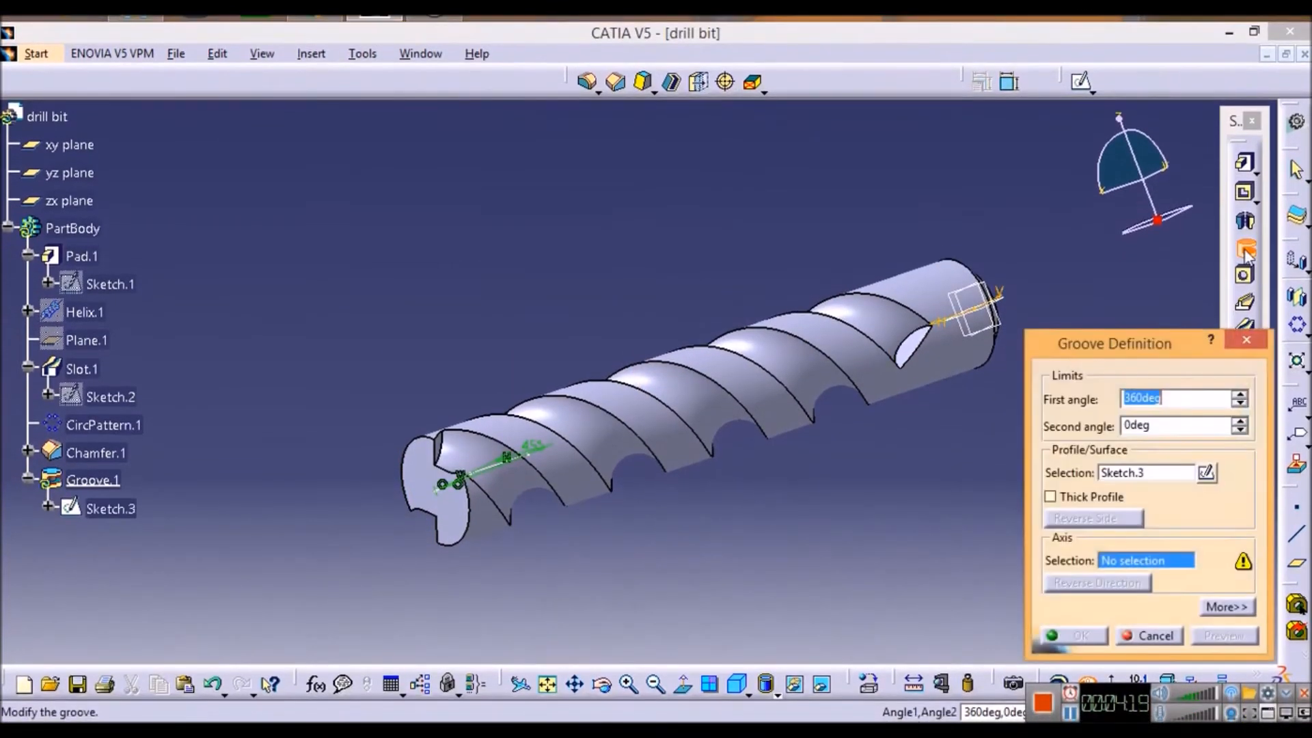
pyautogui.rightClick(1126, 563)
pyautogui.click(1145, 596)
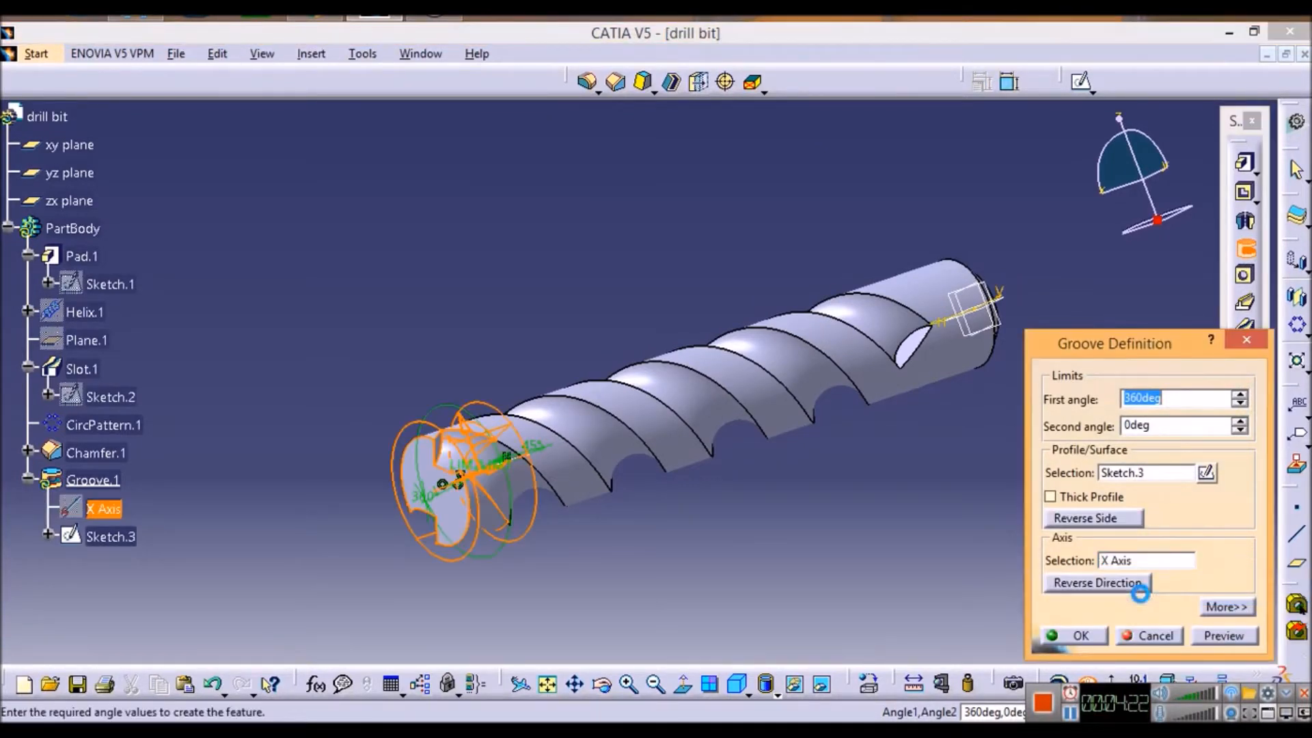
pyautogui.click(1223, 636)
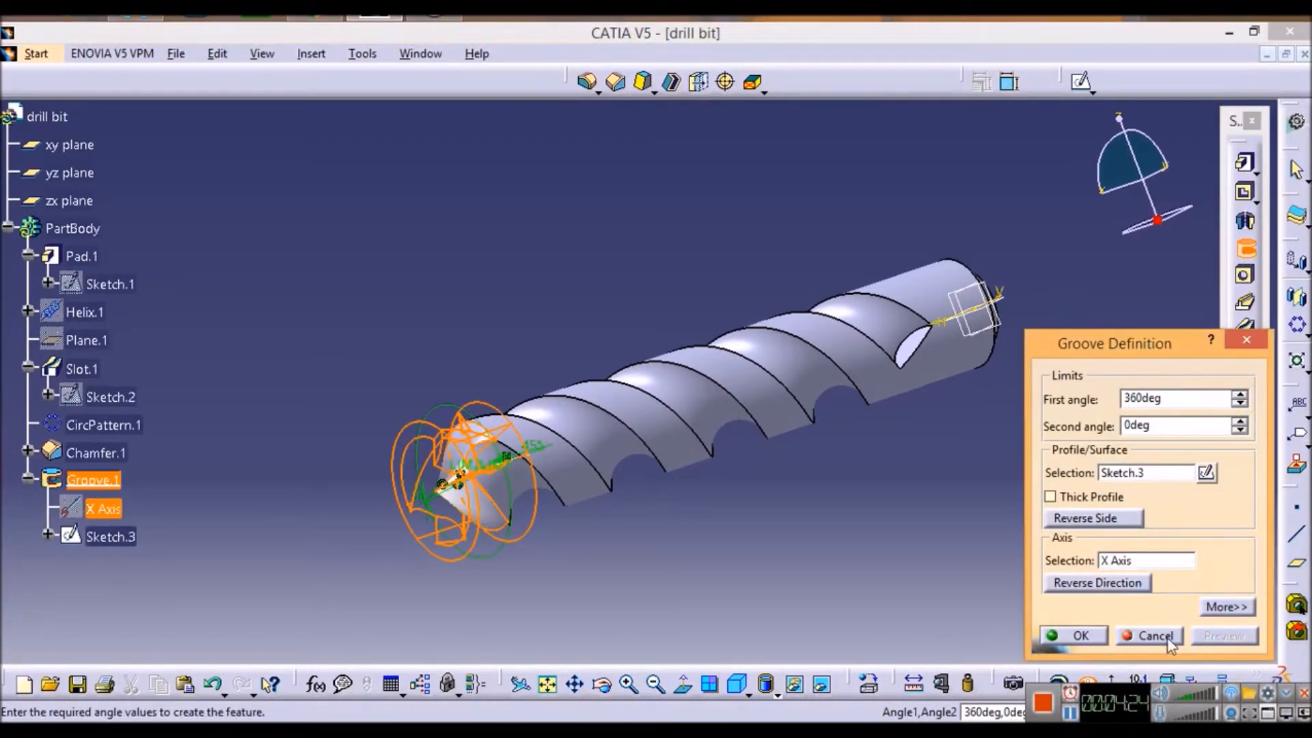
pyautogui.click(1095, 640)
pyautogui.moveTo(1070, 496); pyautogui.dragTo(709, 453, button='middle')
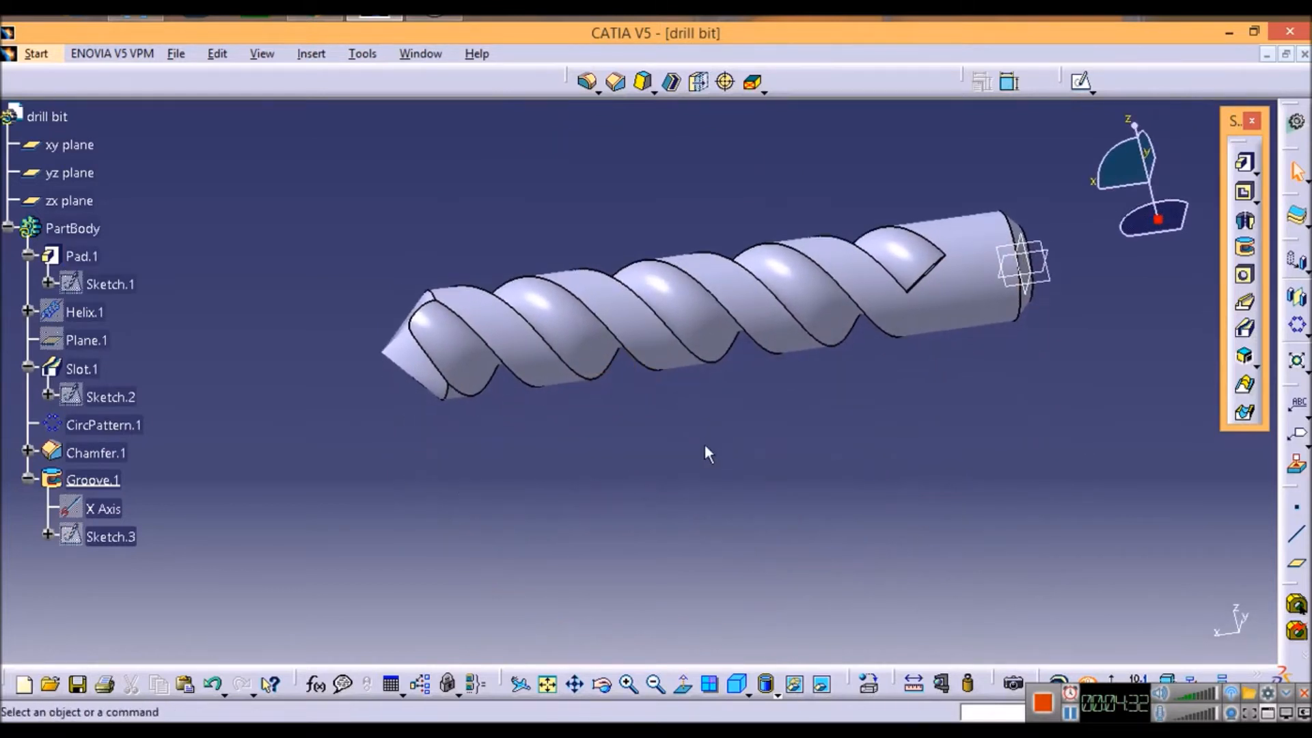
pyautogui.click(614, 78)
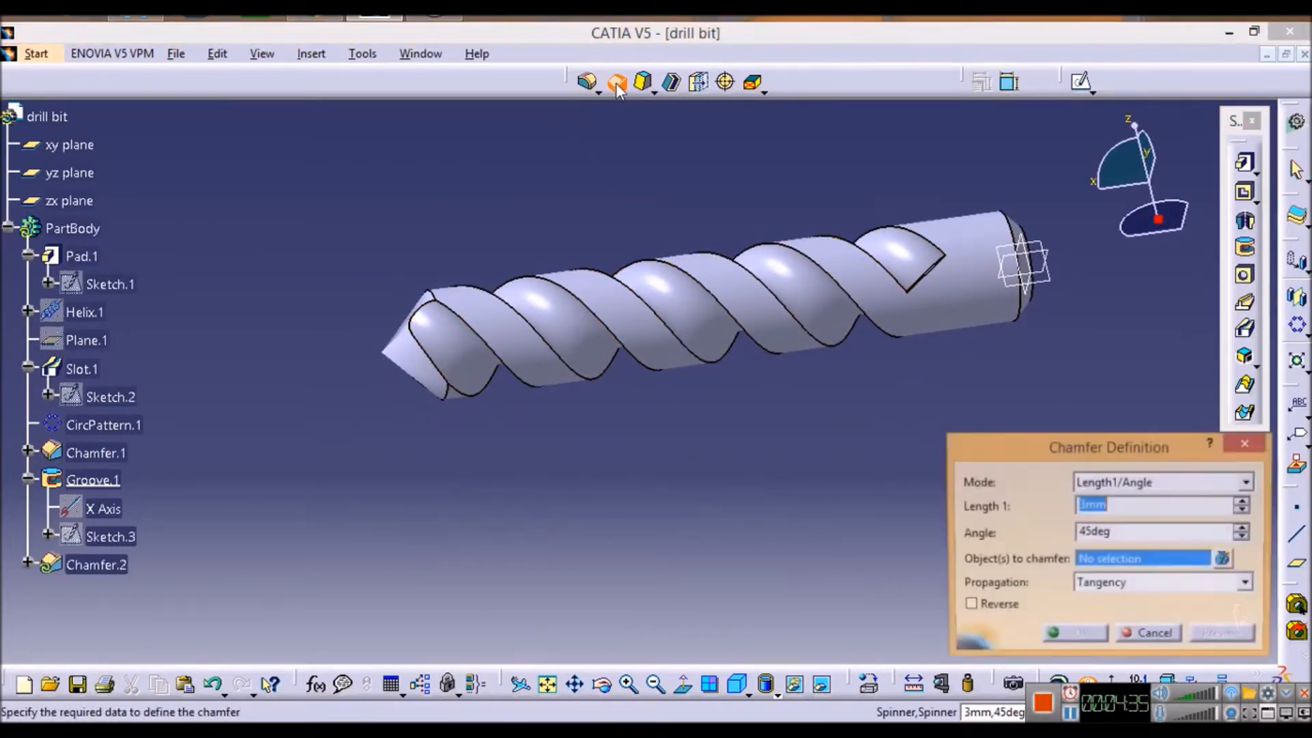
pyautogui.click(497, 349)
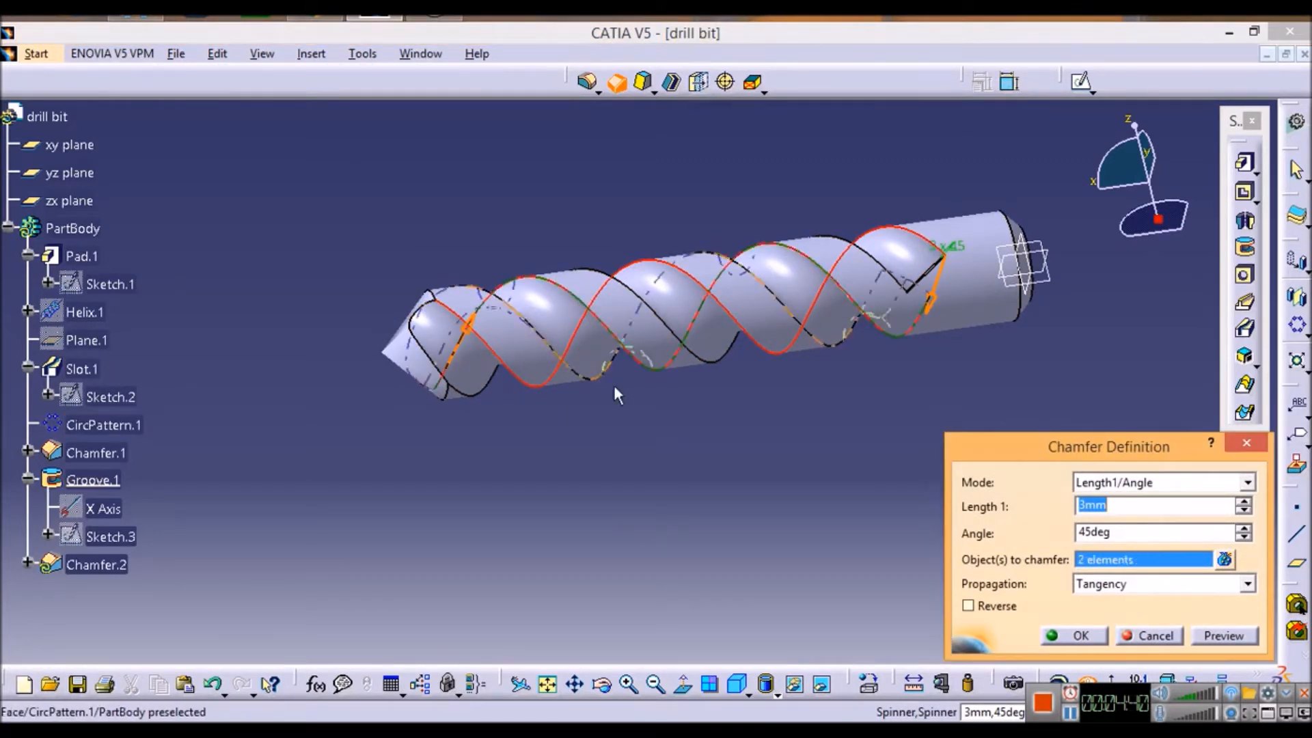
pyautogui.click(551, 341)
pyautogui.click(542, 335)
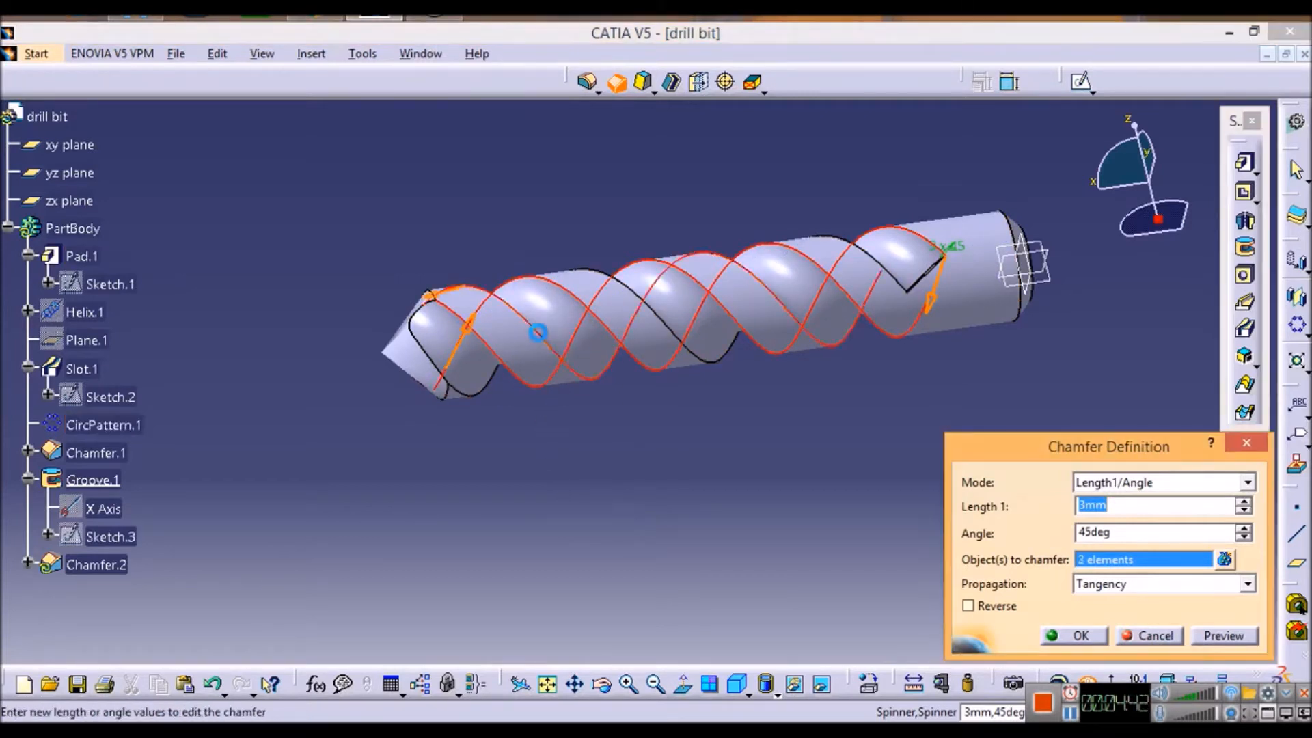
pyautogui.click(680, 337)
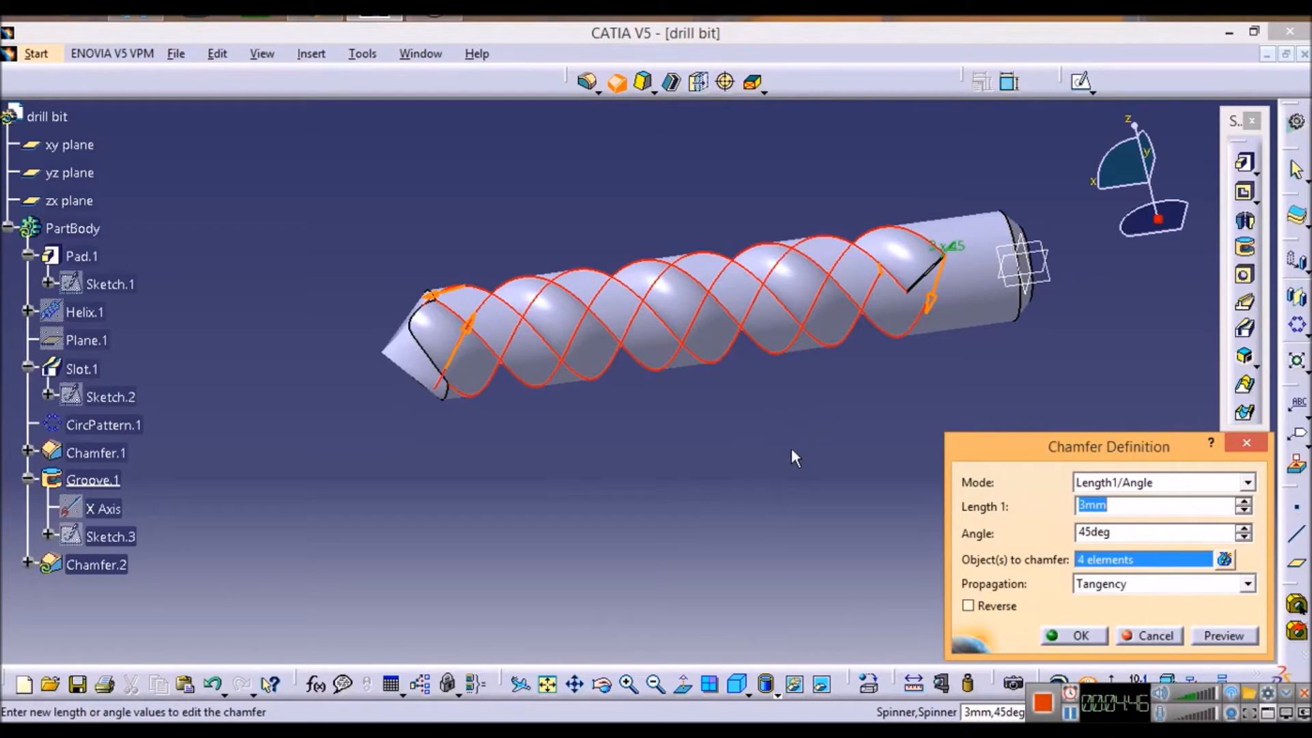
pyautogui.click(1079, 636)
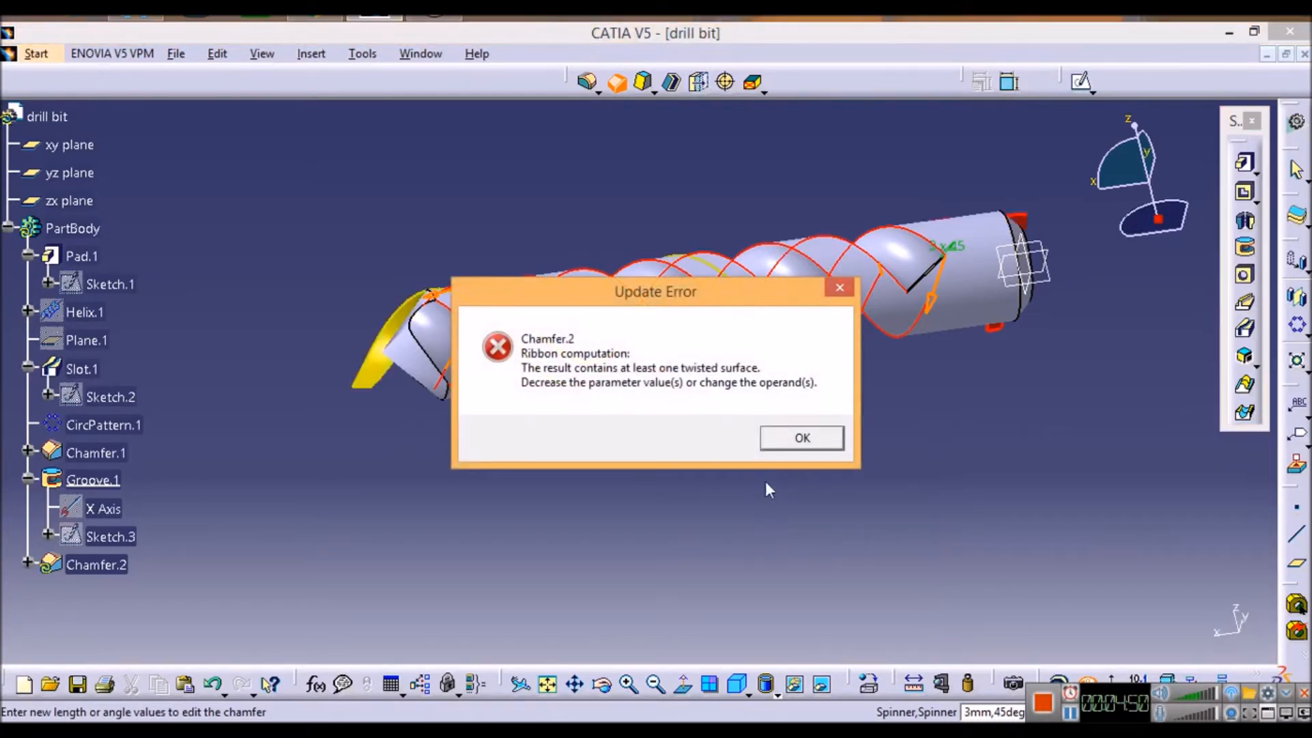
pyautogui.click(803, 441)
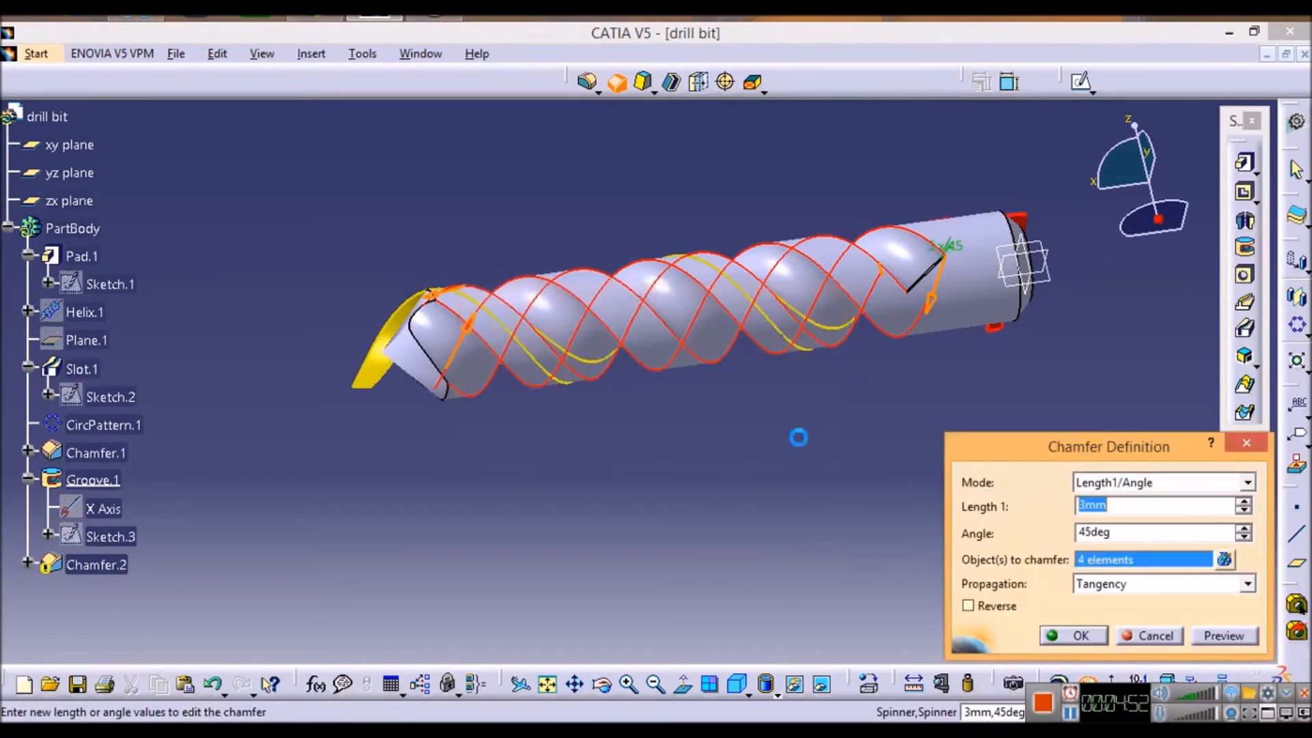
pyautogui.click(1154, 636)
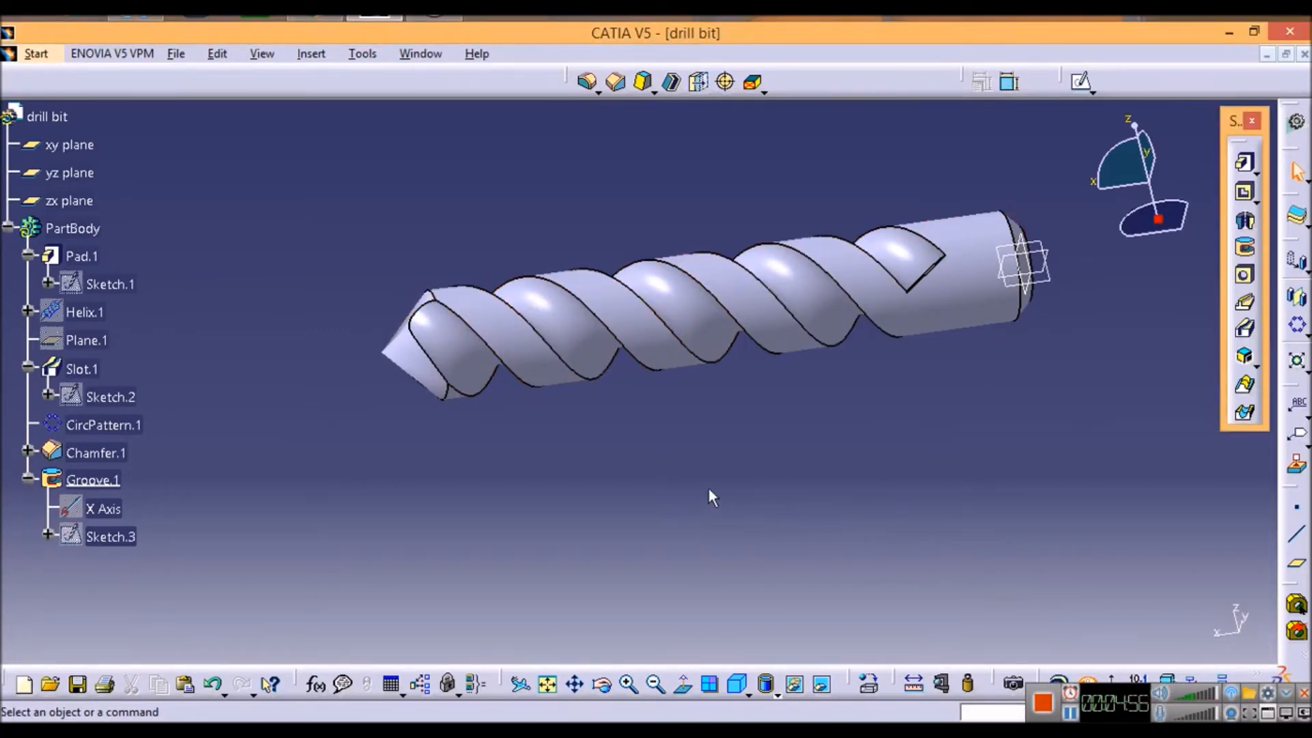
# Step: Chamfer the four helical edges of the two flutes with a length of 3 mm at 45 degrees, using tangency propagation
pyautogui.moveTo(895, 461)
pyautogui.mouseDown(button='middle')
pyautogui.moveTo(500, 506)
pyautogui.moveTo(835, 445)
pyautogui.moveTo(868, 471)
pyautogui.moveTo(873, 460)
pyautogui.moveTo(813, 480)
pyautogui.moveTo(823, 530)
pyautogui.moveTo(884, 456)
pyautogui.mouseUp(button='middle')
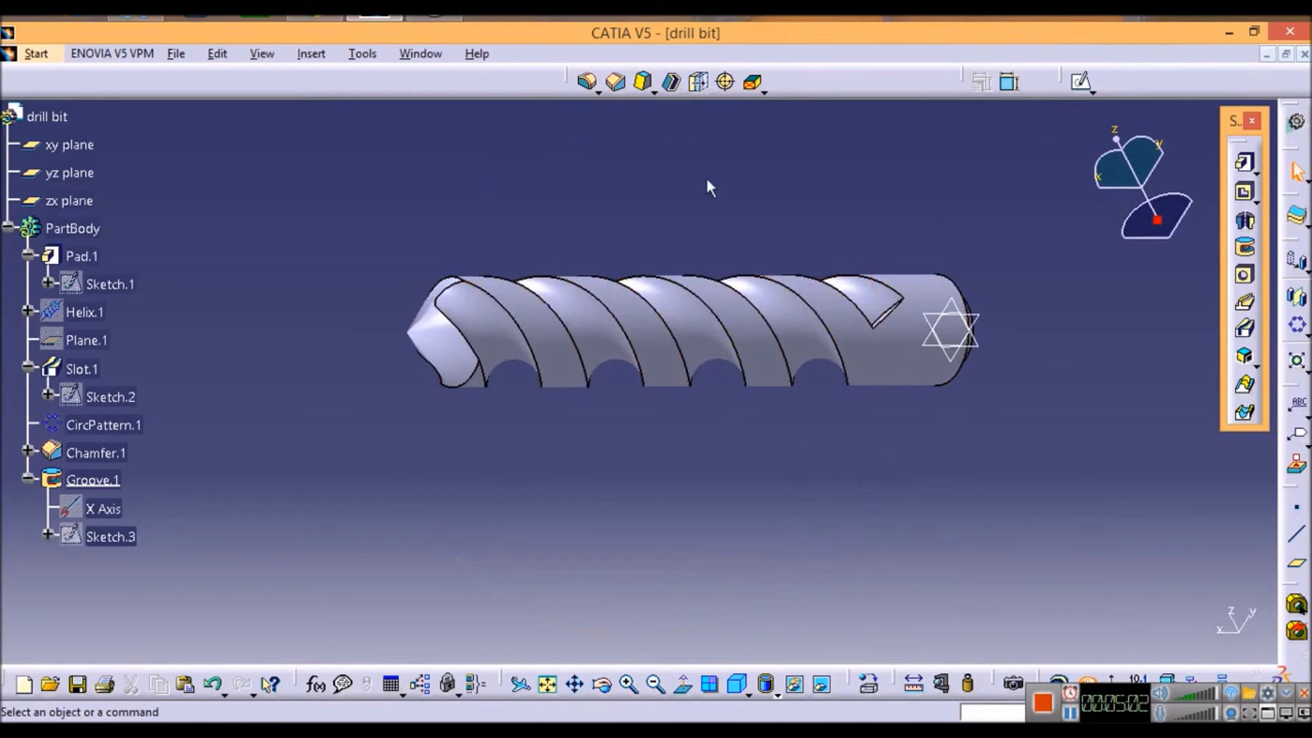
pyautogui.click(615, 82)
pyautogui.click(666, 319)
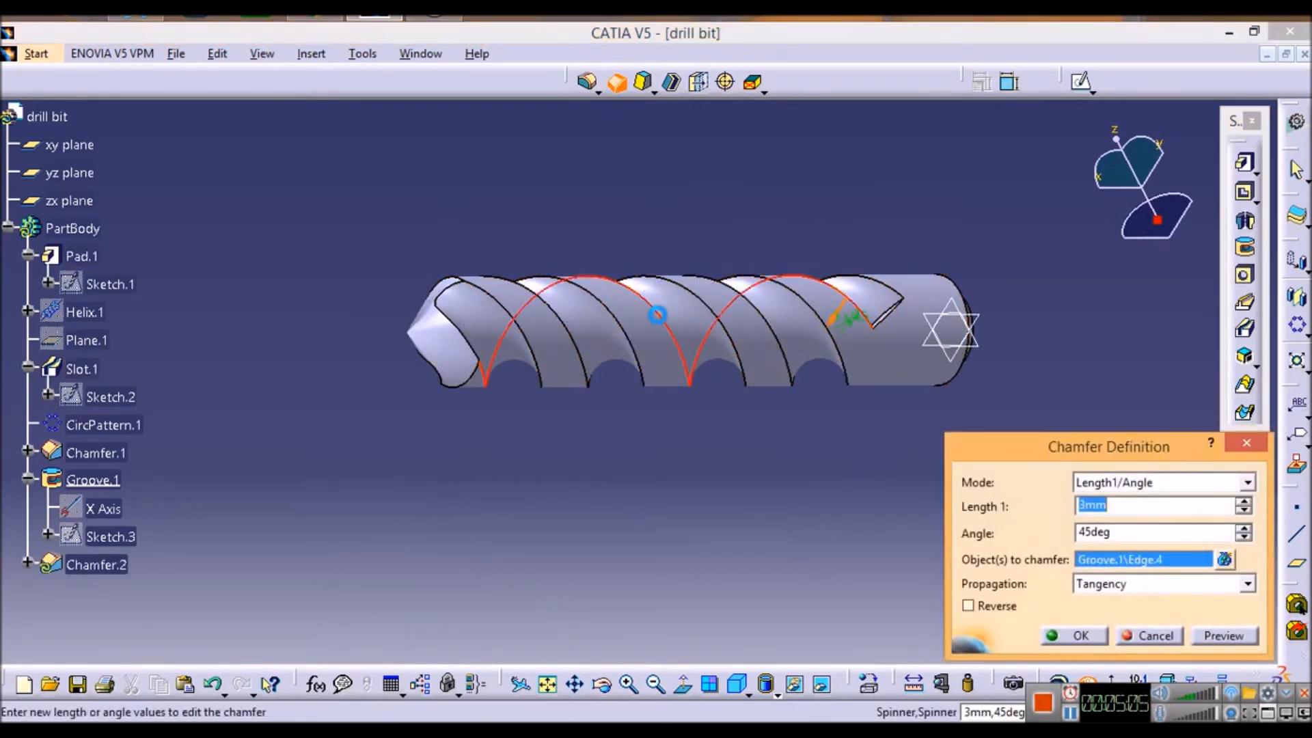
pyautogui.click(765, 313)
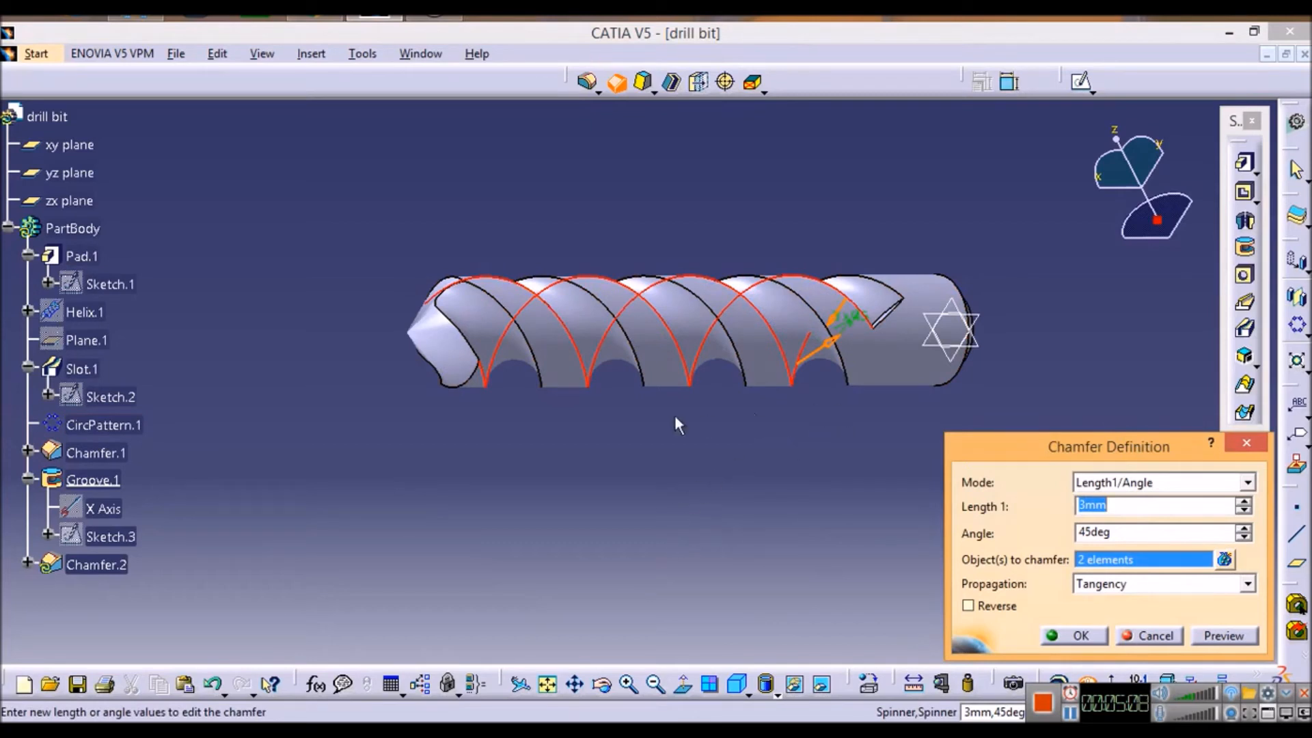
pyautogui.click(639, 357)
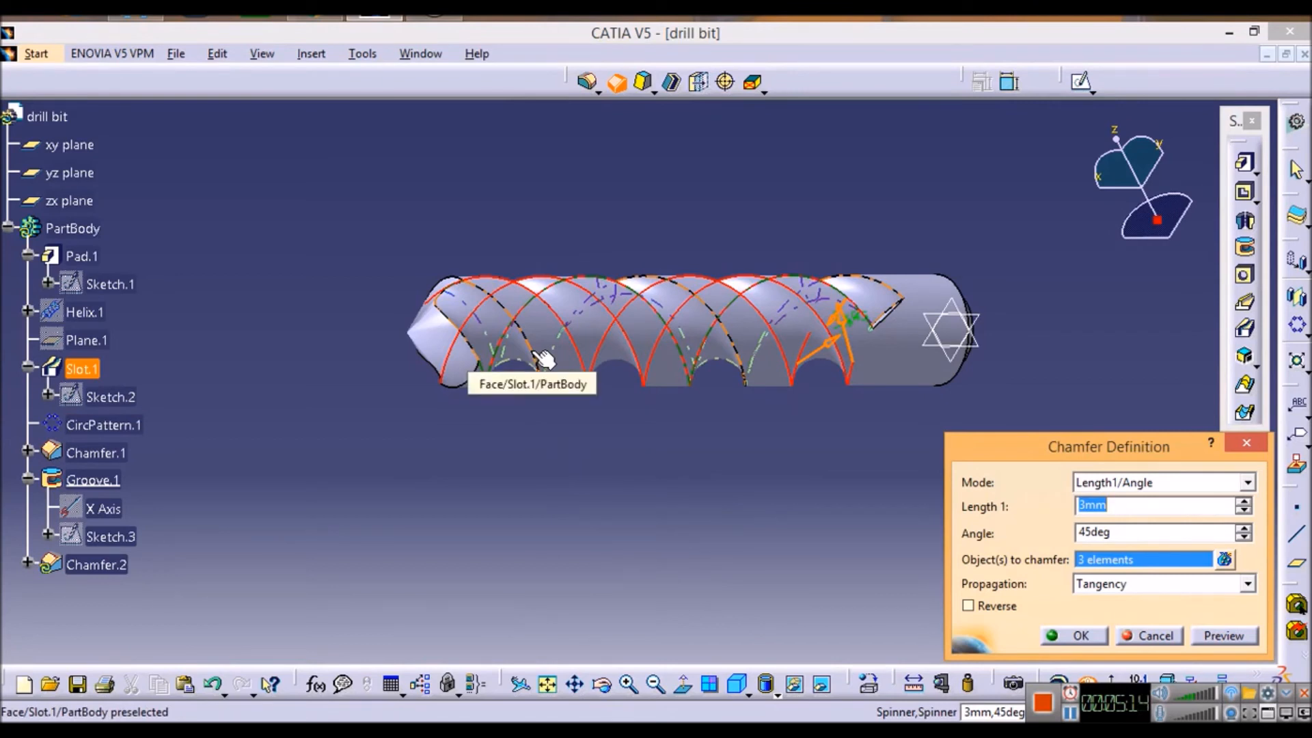
pyautogui.click(741, 352)
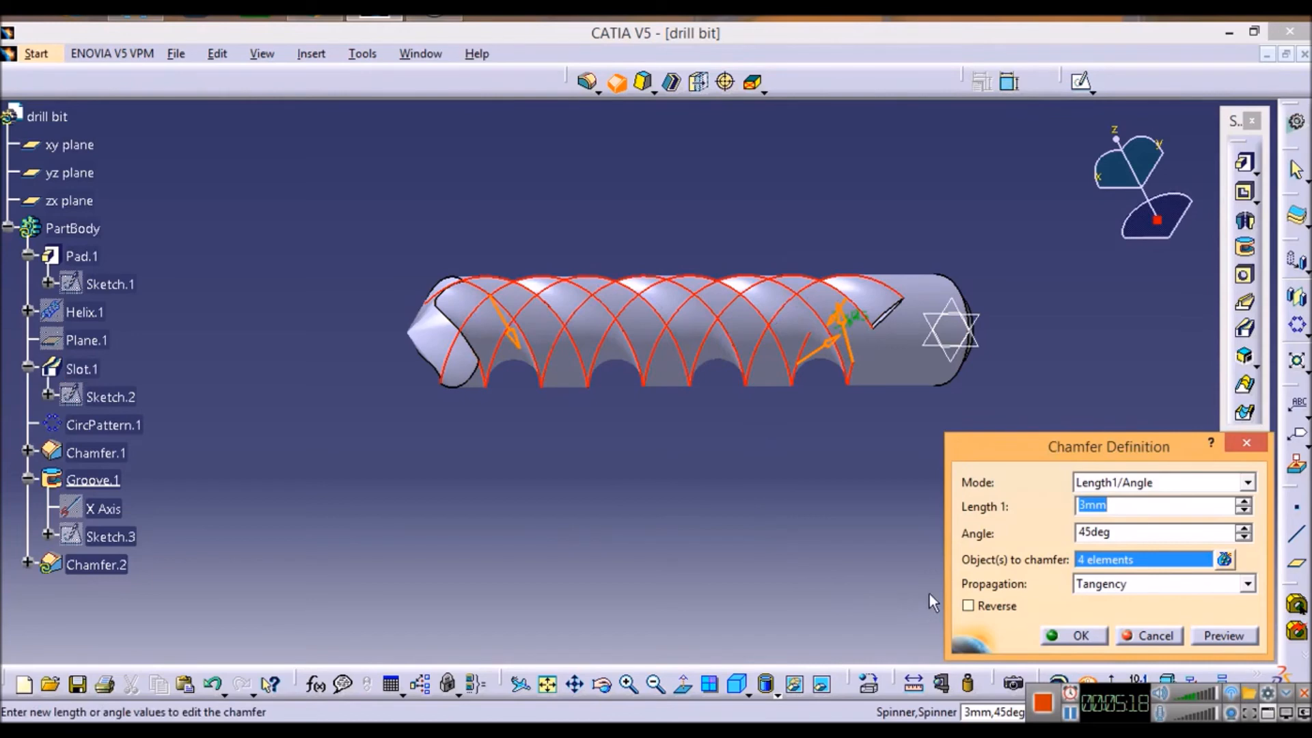
pyautogui.click(1053, 636)
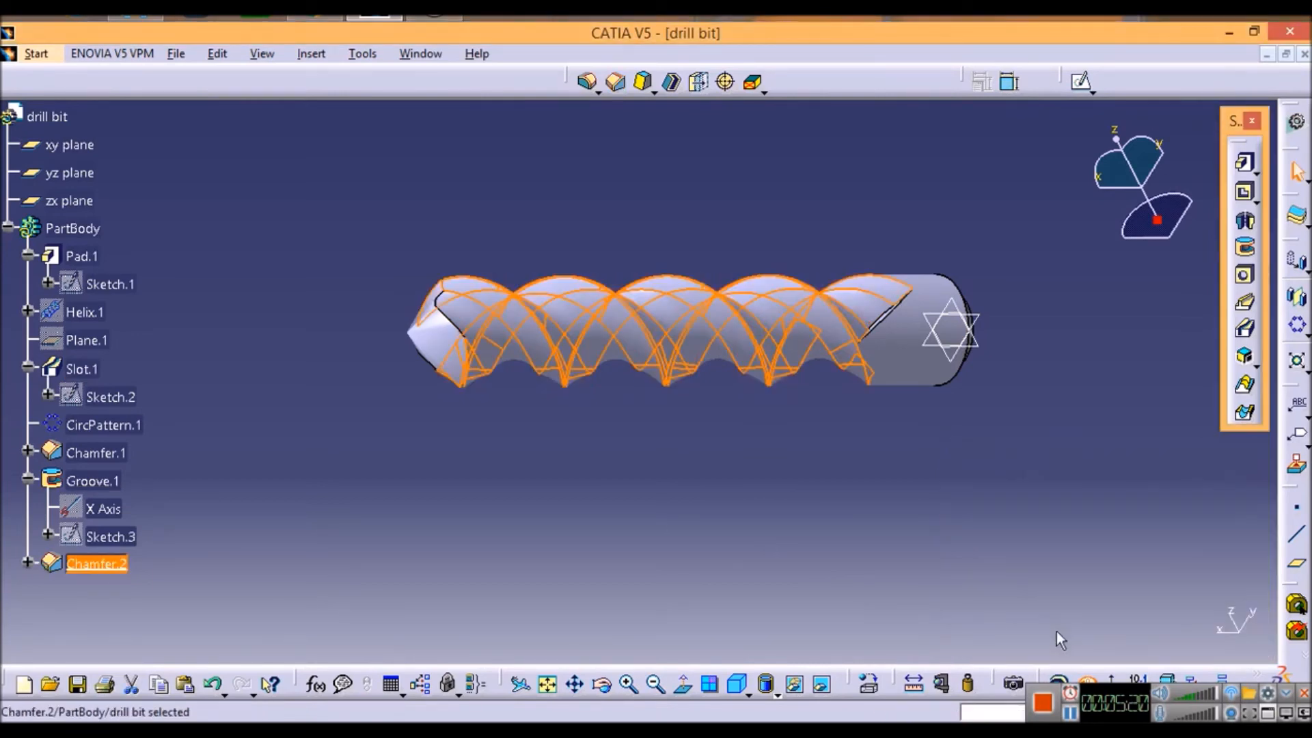
pyautogui.click(926, 540)
pyautogui.moveTo(718, 508); pyautogui.dragTo(1008, 501, button='middle')
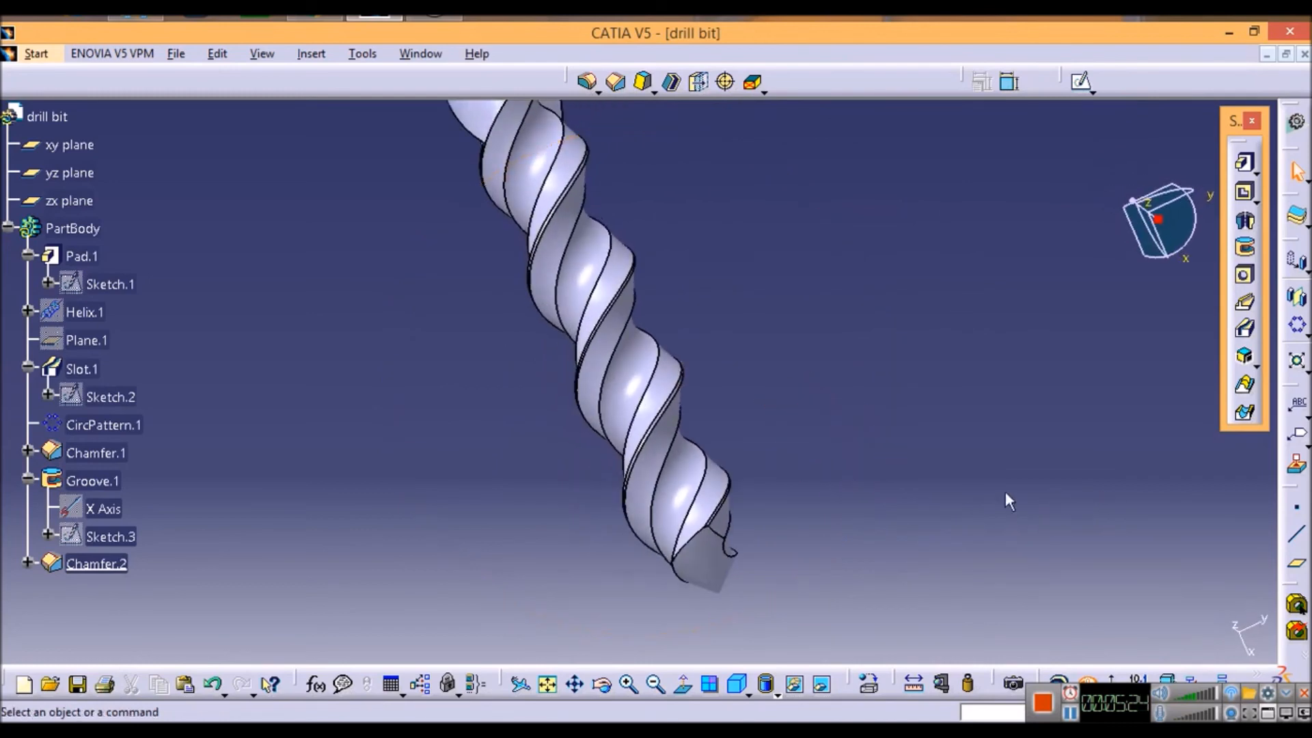
pyautogui.moveTo(451, 493); pyautogui.dragTo(453, 536, button='middle')
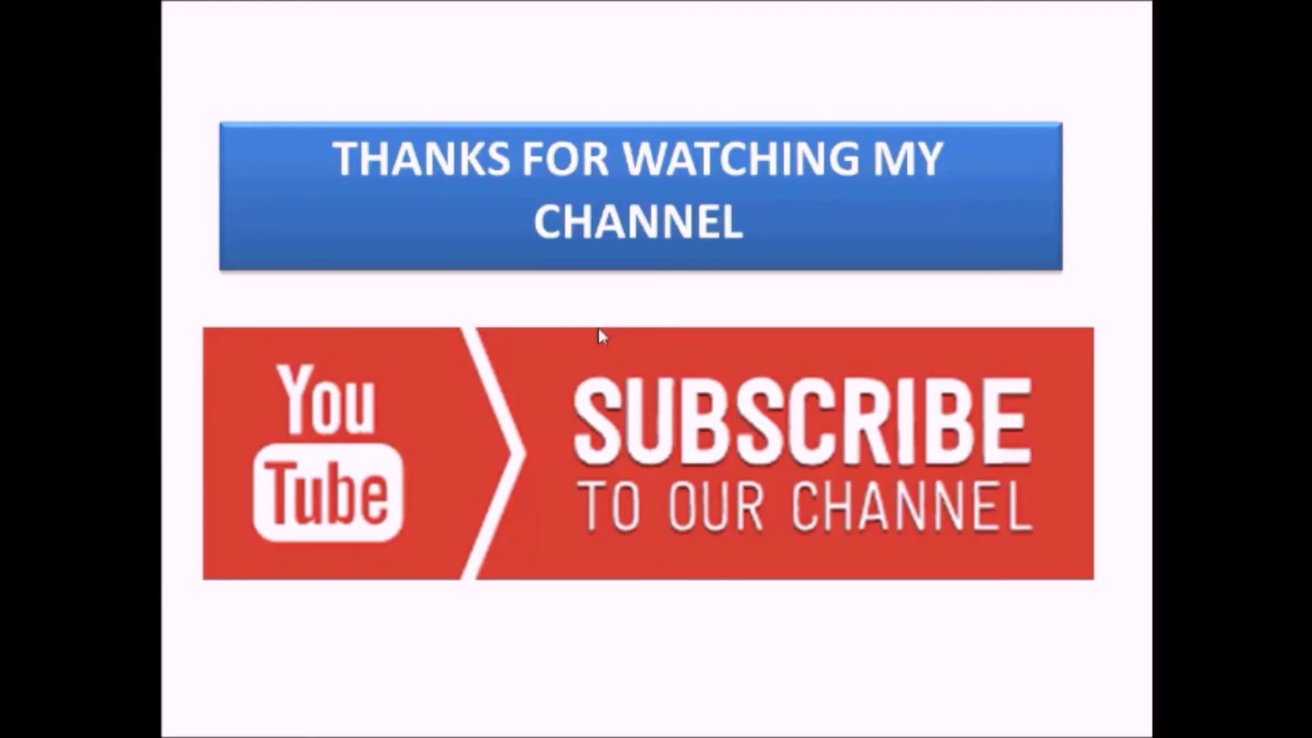